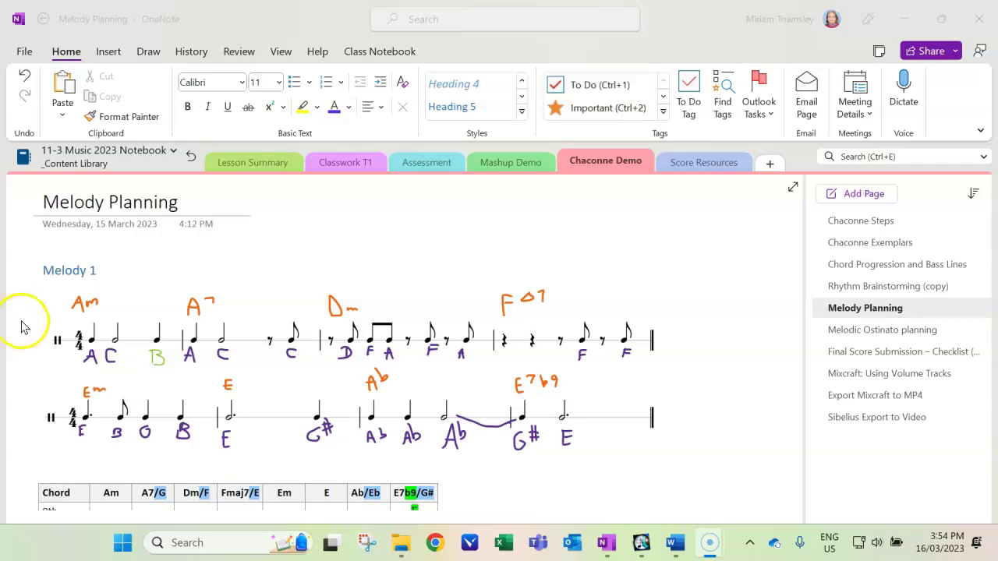
Switch from the OneNote melody plan to the Word document containing the two rhythm score images.
{"action": "left_click", "coordinate": [612, 335]}
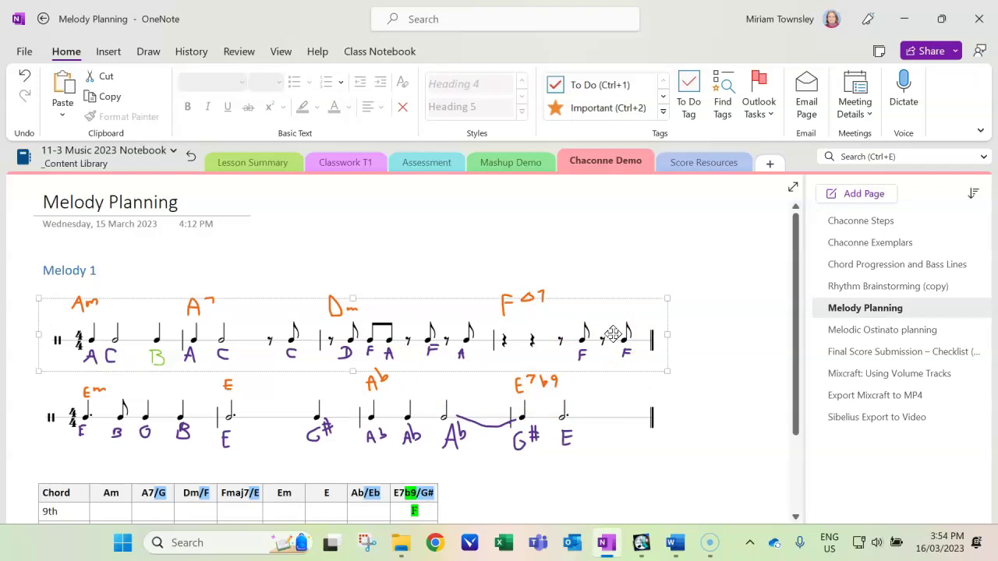
{"action": "left_click", "coordinate": [675, 544]}
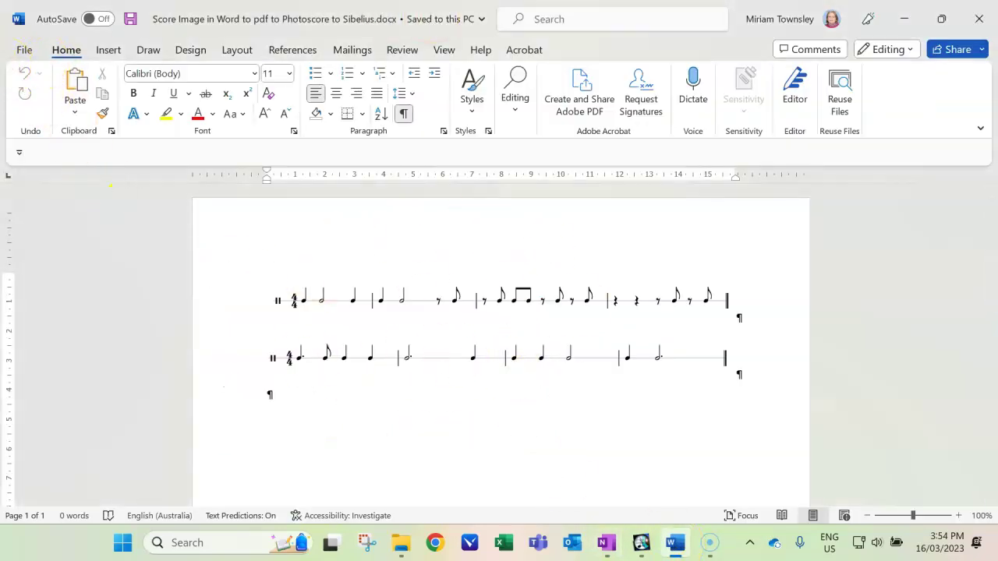
{"action": "left_click", "coordinate": [25, 53]}
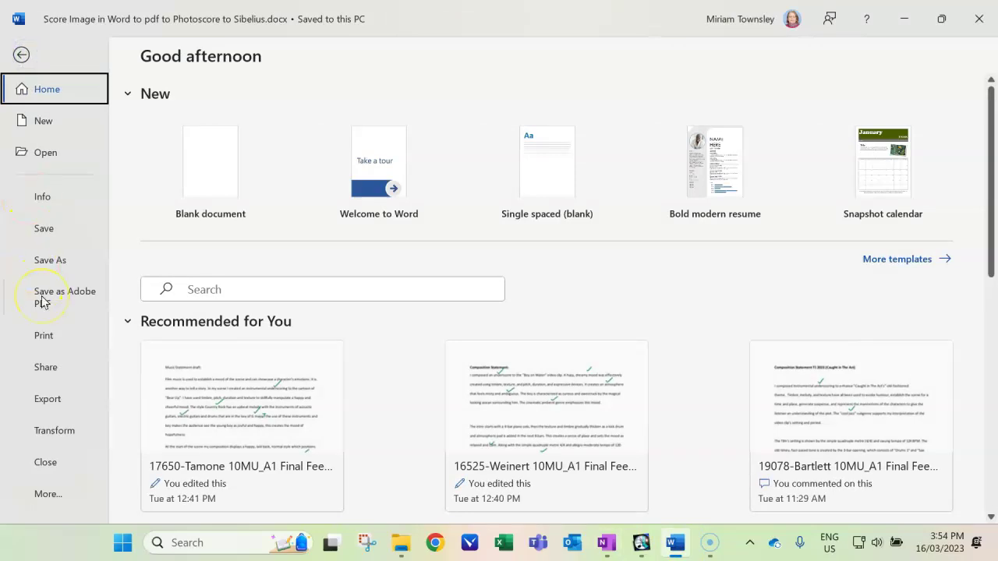
{"action": "left_click", "coordinate": [42, 299]}
{"action": "left_click", "coordinate": [347, 142]}
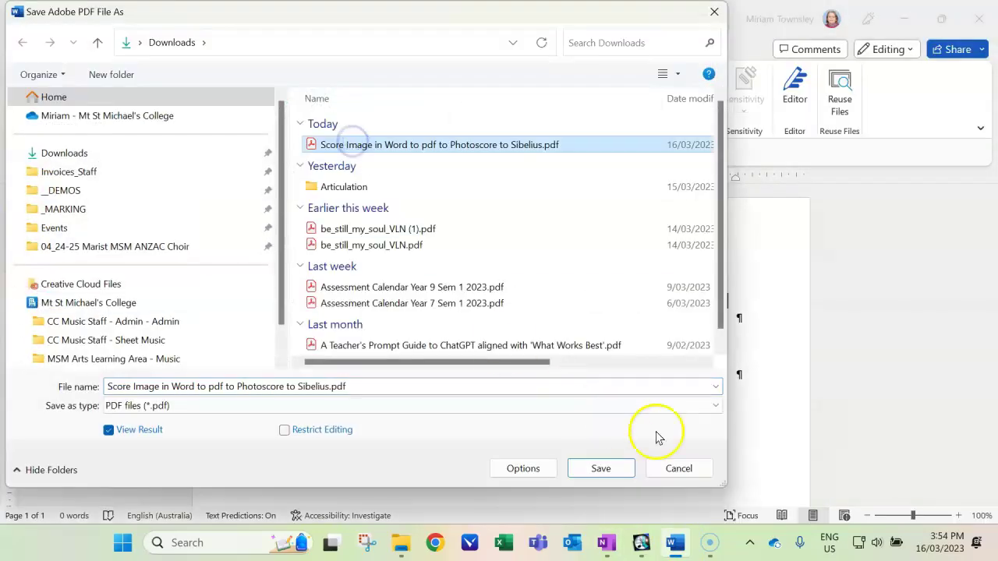
{"action": "left_click", "coordinate": [672, 467]}
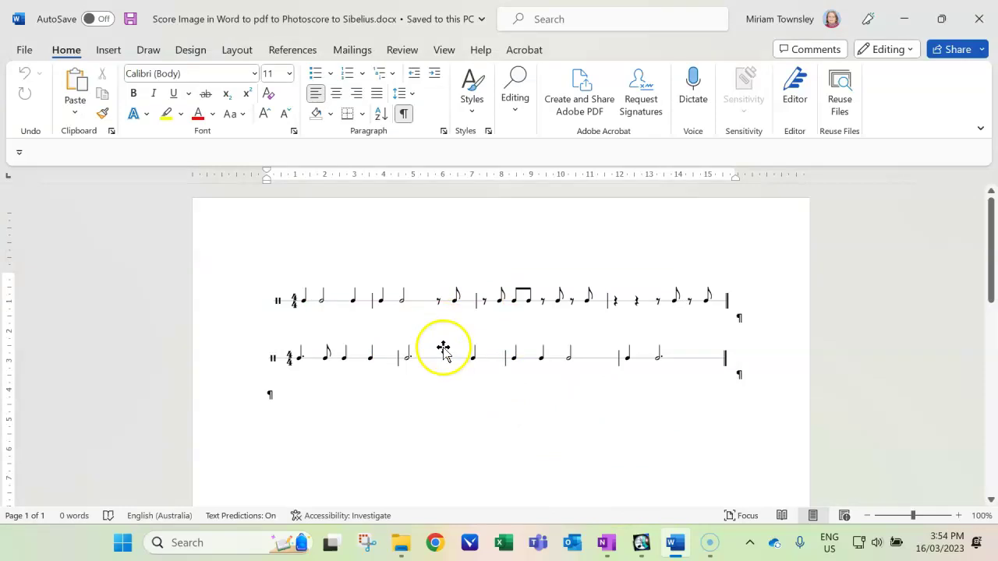
Switch to Sibelius, launch PhotoScore from its import options and bring the PhotoScore window forward.
{"action": "left_click", "coordinate": [640, 541]}
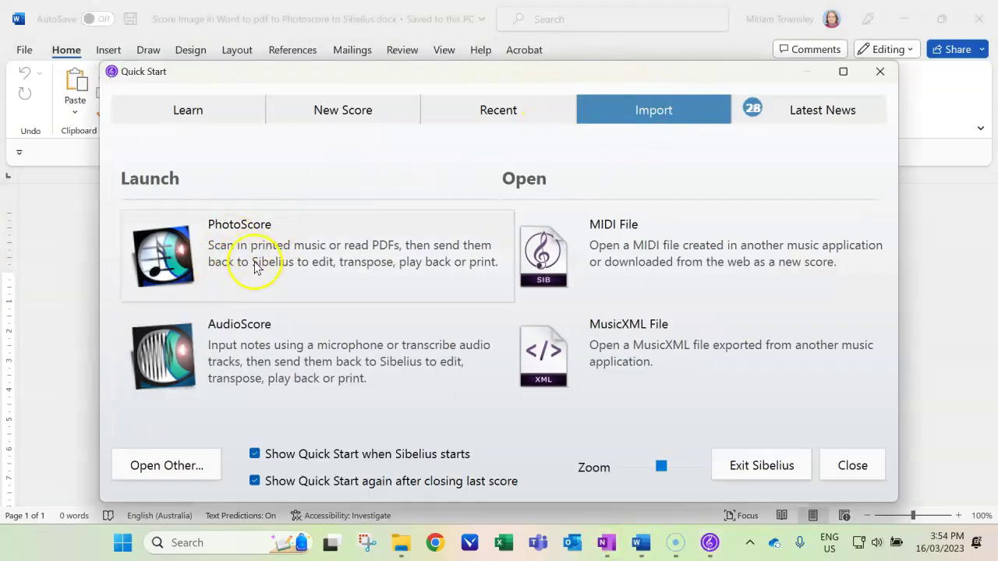
{"action": "left_click", "coordinate": [269, 259]}
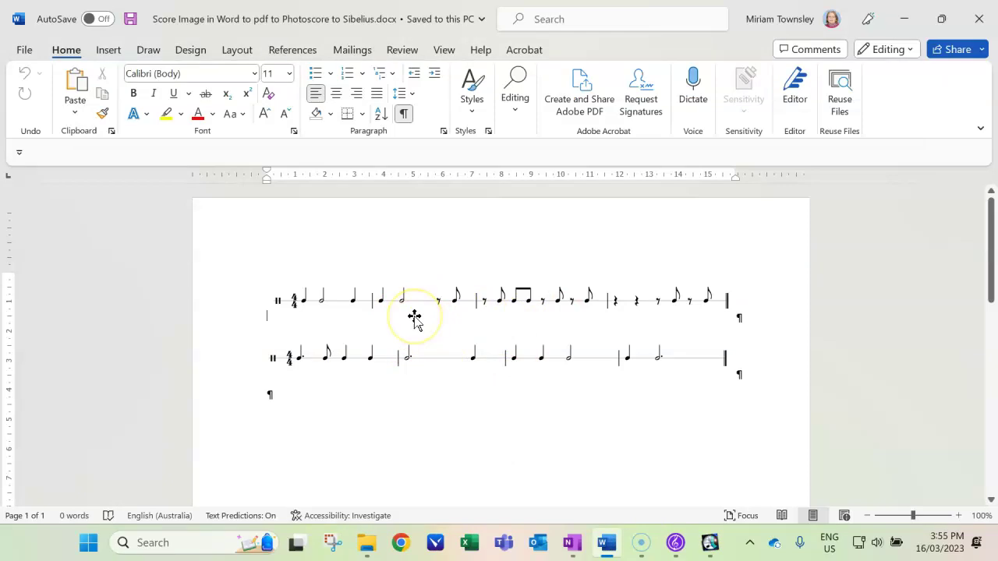
{"action": "left_click", "coordinate": [710, 544]}
Open Score Image in Word to pdf to Photoscore to Sibelius.pdf from Downloads at High (> 350 dpi) resolution.
{"action": "left_click", "coordinate": [127, 49]}
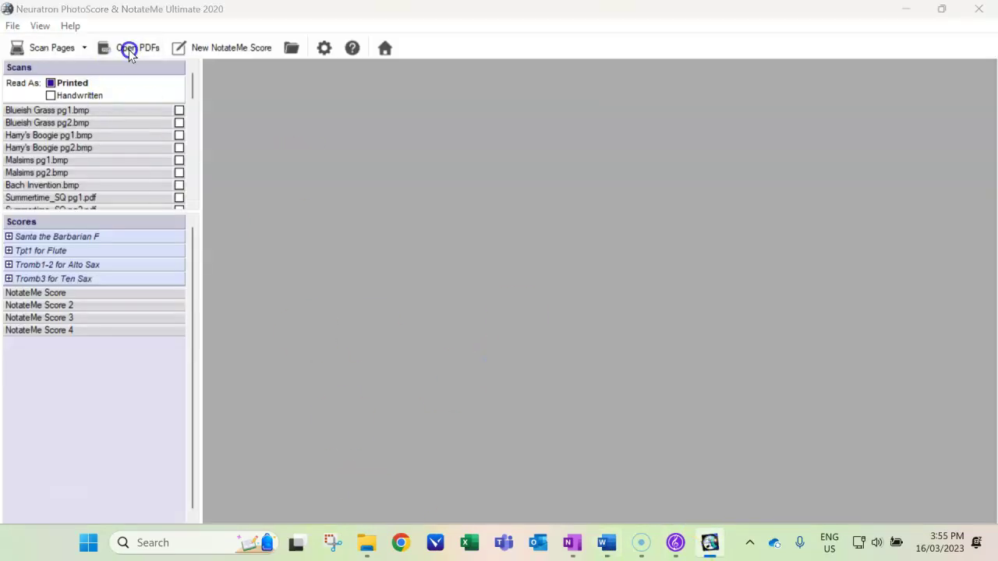
{"action": "left_click", "coordinate": [388, 179]}
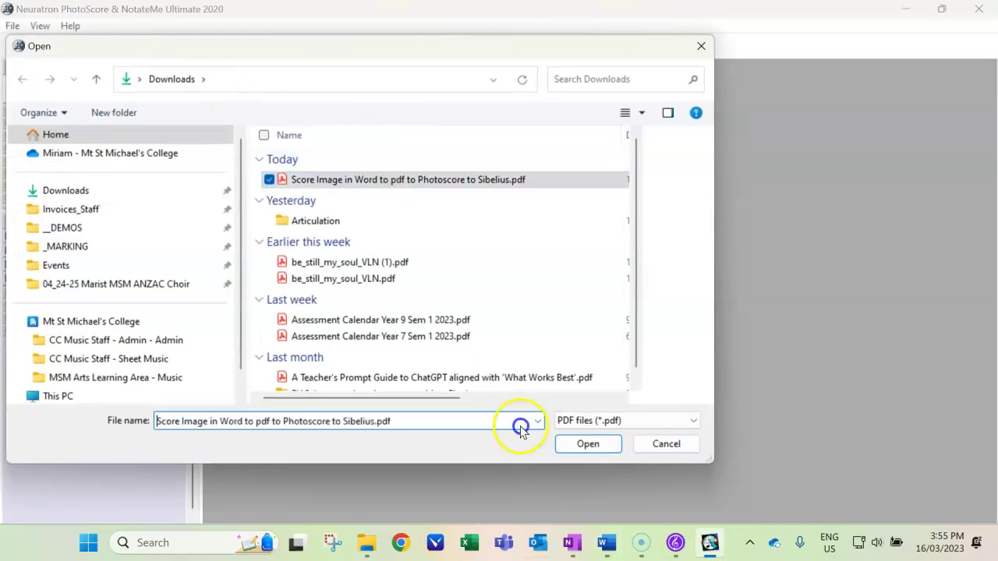
{"action": "left_click", "coordinate": [583, 444]}
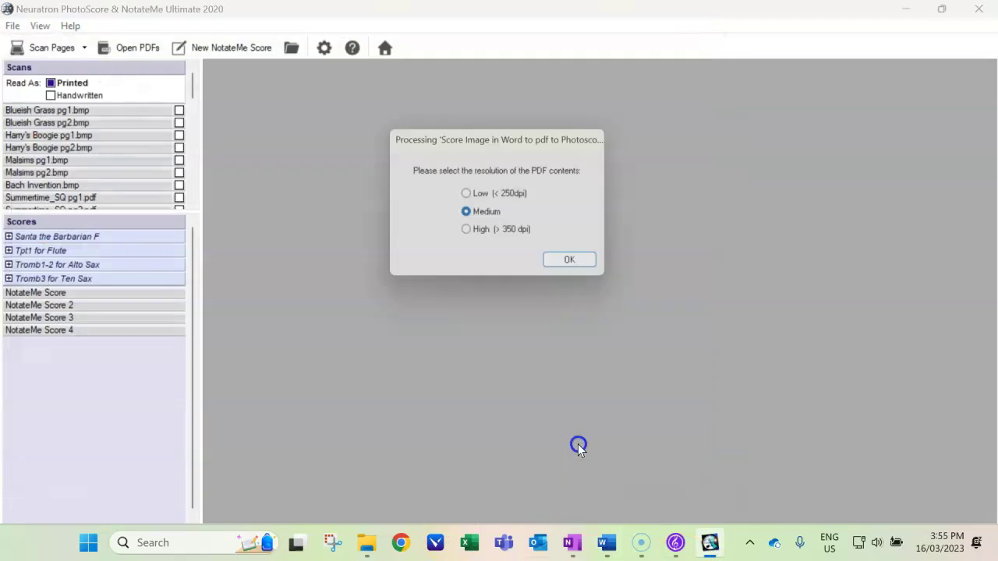
{"action": "left_click", "coordinate": [470, 235]}
{"action": "left_click", "coordinate": [581, 267]}
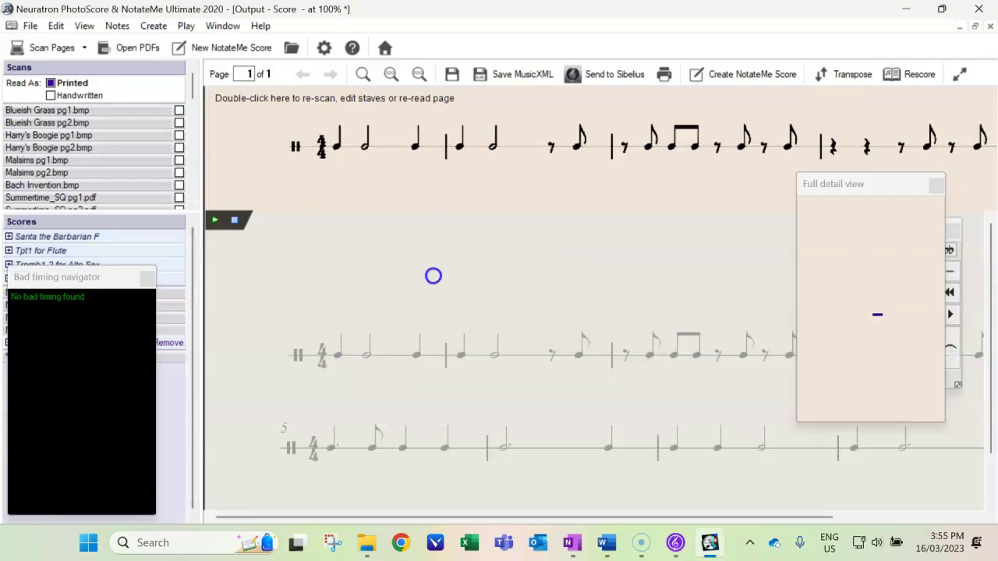
Check the recognised notes against the scan and send the score to Sibelius, letting Sibelius choose instruments on A4 portrait.
{"action": "left_click", "coordinate": [119, 294]}
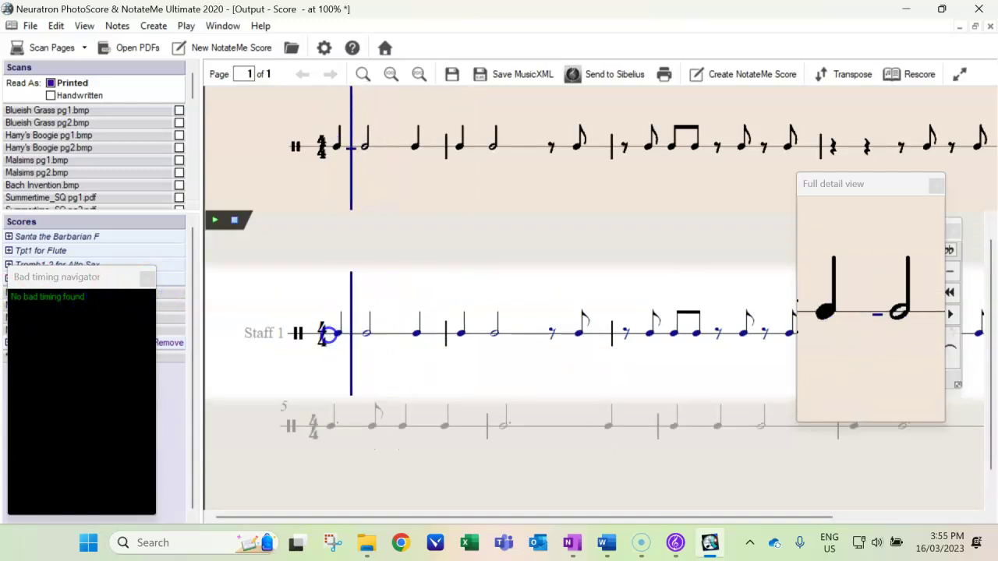
{"action": "left_click", "coordinate": [400, 117]}
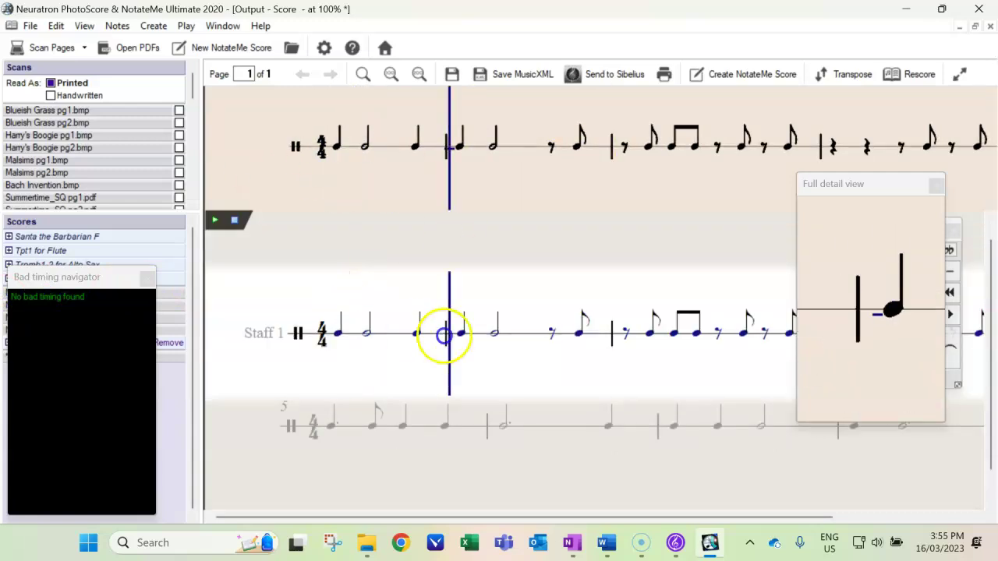
{"action": "left_click_drag", "start_coordinate": [702, 345], "coordinate": [630, 343]}
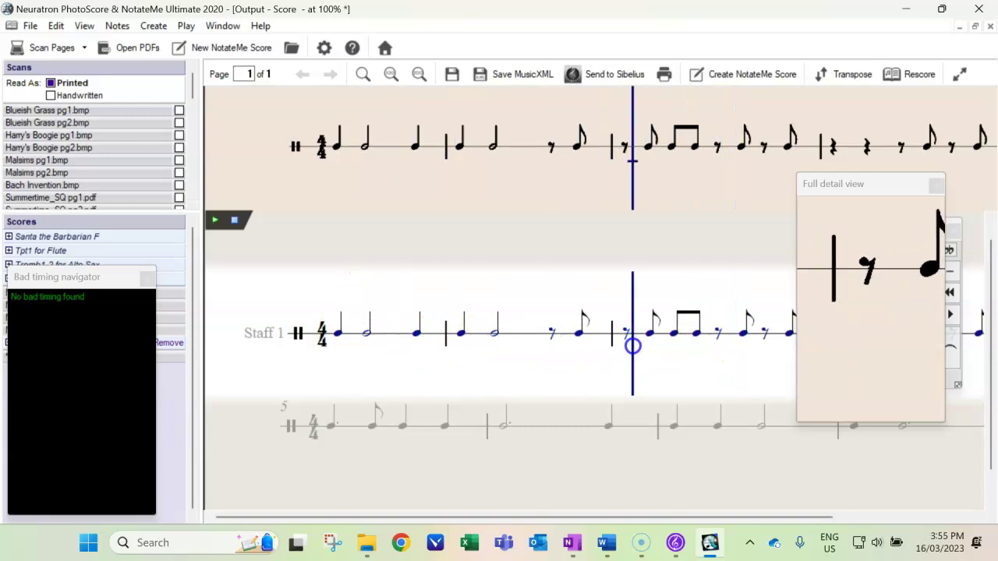
{"action": "left_click", "coordinate": [584, 437]}
{"action": "left_click", "coordinate": [612, 75]}
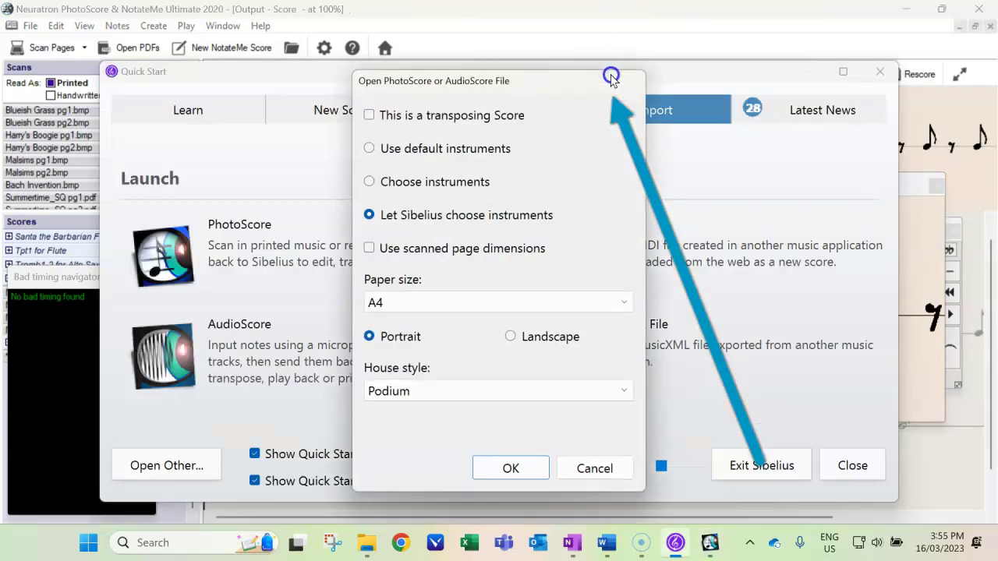
{"action": "left_click", "coordinate": [510, 468]}
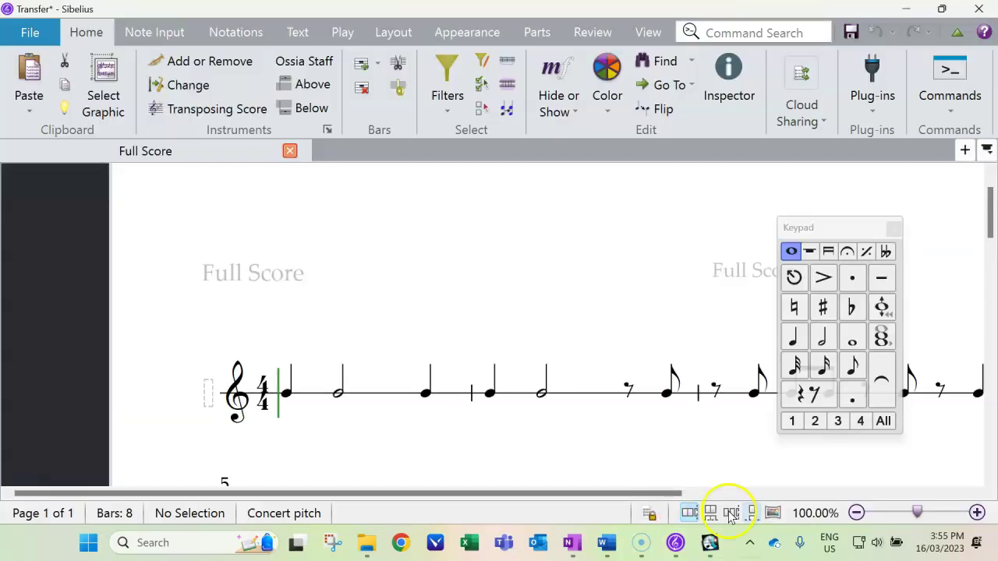
Try to save the transferred score under a new file name.
{"action": "left_click", "coordinate": [857, 513]}
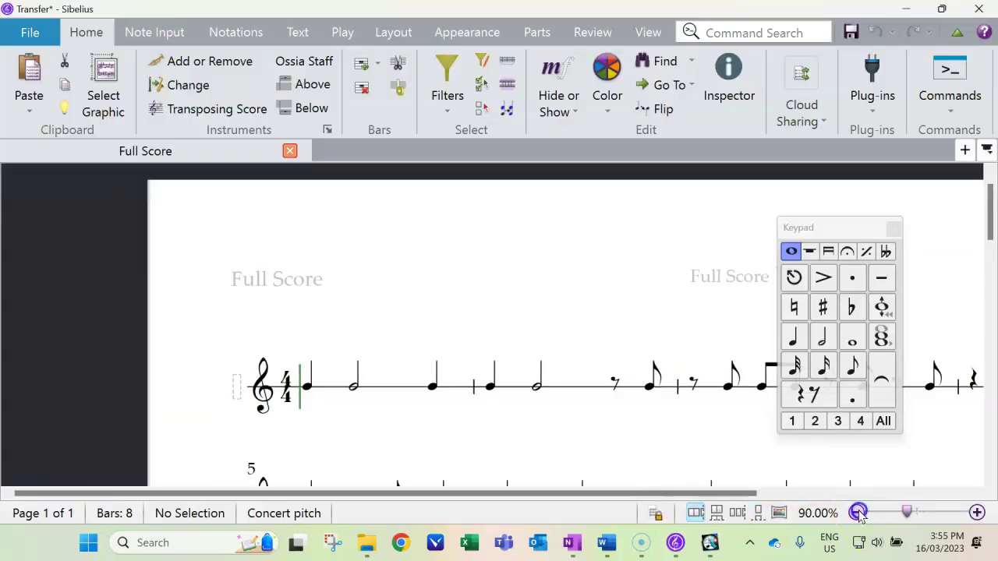
{"action": "left_click", "coordinate": [857, 512]}
{"action": "left_click", "coordinate": [857, 512]}
{"action": "left_click", "coordinate": [857, 513]}
{"action": "left_click", "coordinate": [857, 512]}
{"action": "left_click_drag", "start_coordinate": [629, 481], "coordinate": [458, 427]}
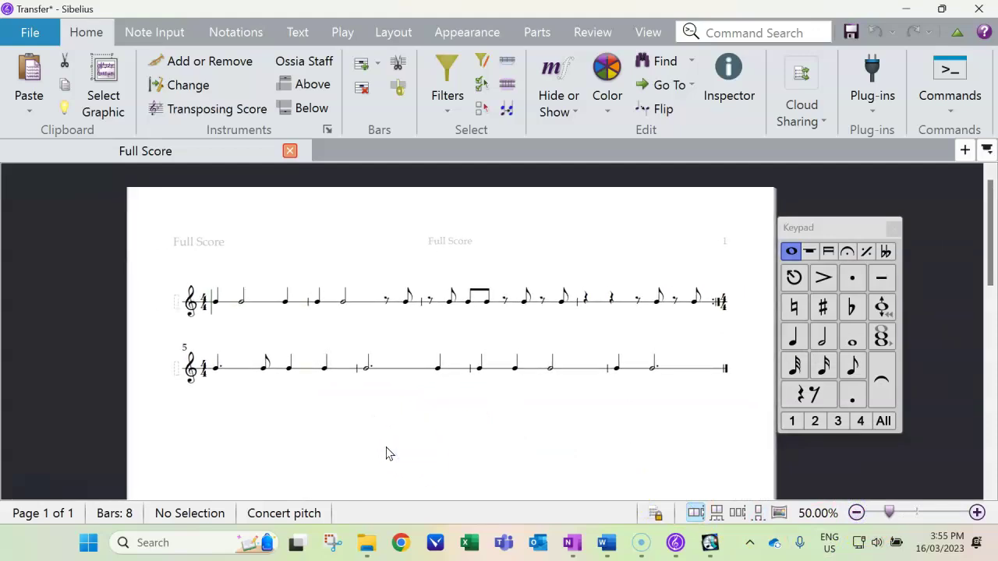
{"action": "left_click", "coordinate": [29, 32]}
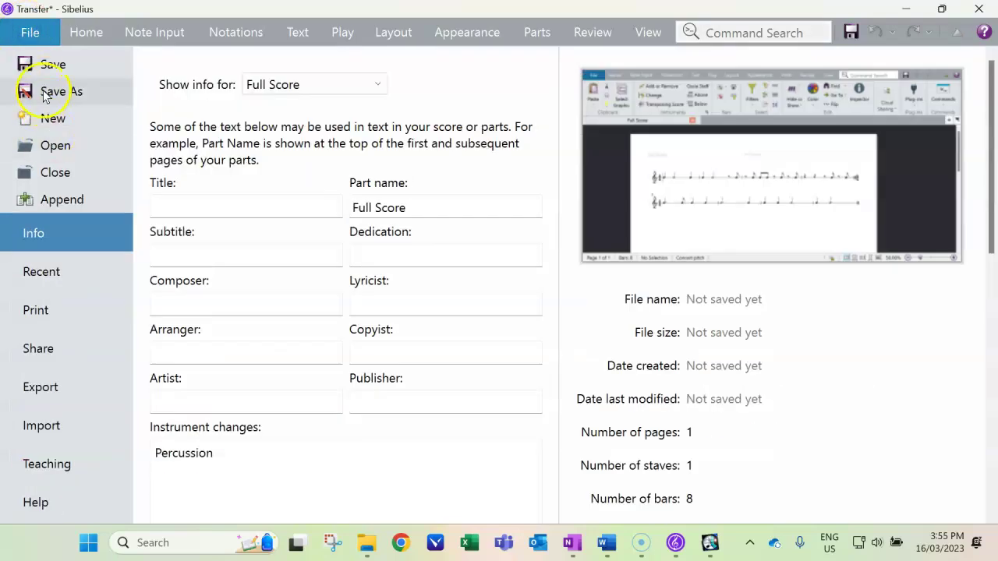
{"action": "left_click", "coordinate": [42, 94]}
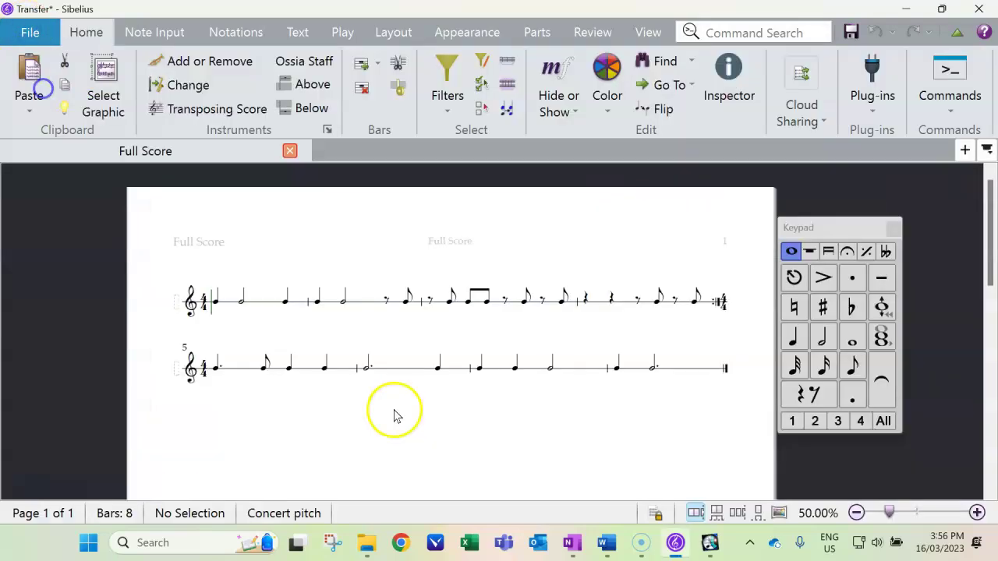
Change the instrument of the whole percussion staff to Piano and switch the score to panorama view.
{"action": "triple_click", "coordinate": [265, 302]}
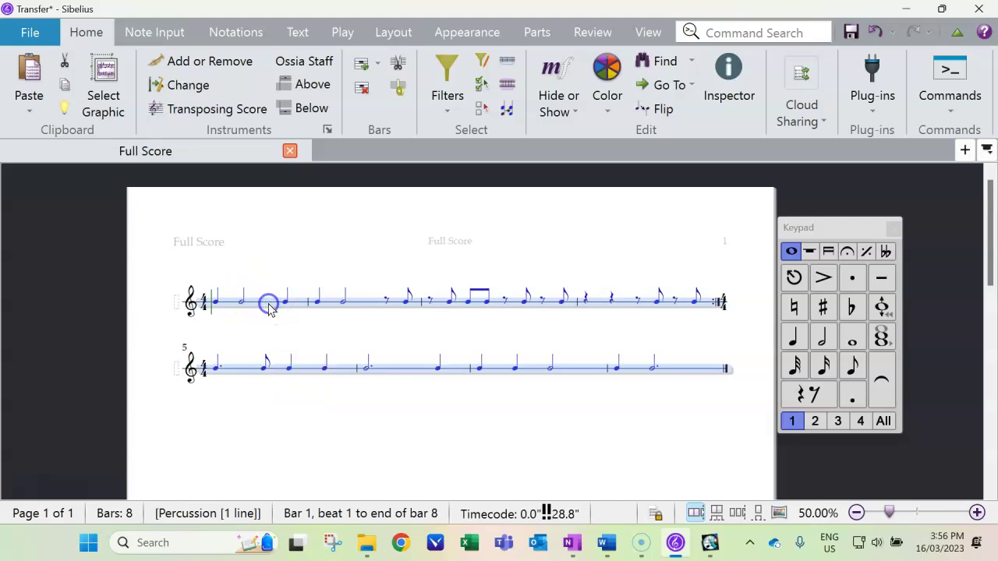
{"action": "left_click", "coordinate": [188, 86]}
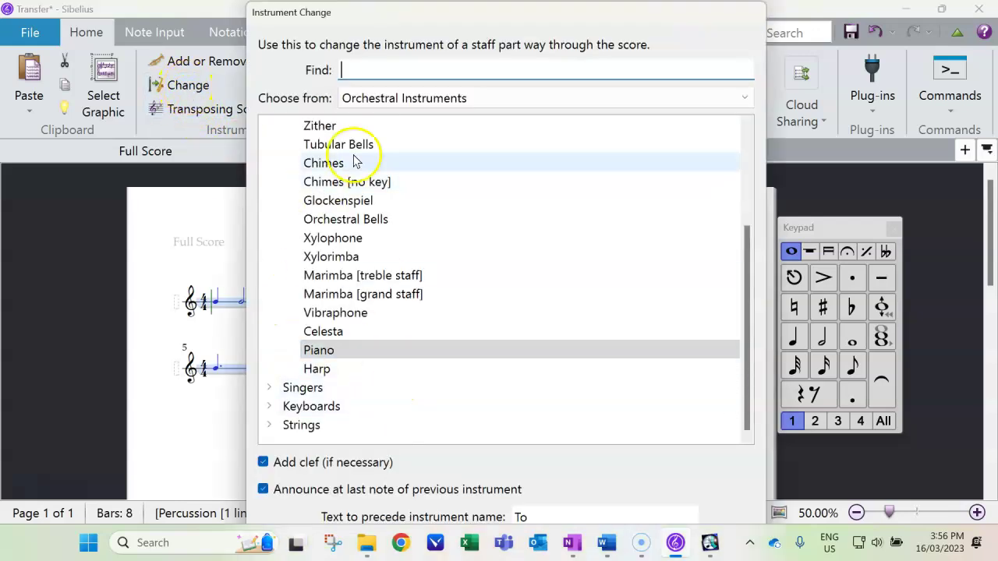
{"action": "double_click", "coordinate": [359, 351]}
{"action": "key", "text": "ctrl+shift+p"}
{"action": "left_click", "coordinate": [418, 393]}
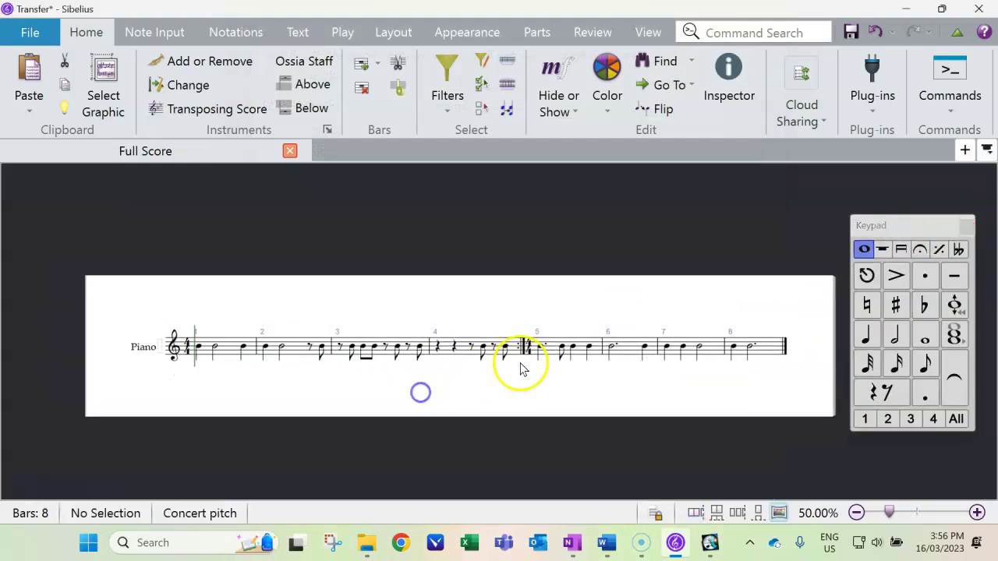
Delete the repeat barline at the end of bar 4 and the extra time signature at bar 5.
{"action": "left_click", "coordinate": [523, 347]}
{"action": "left_click", "coordinate": [521, 350]}
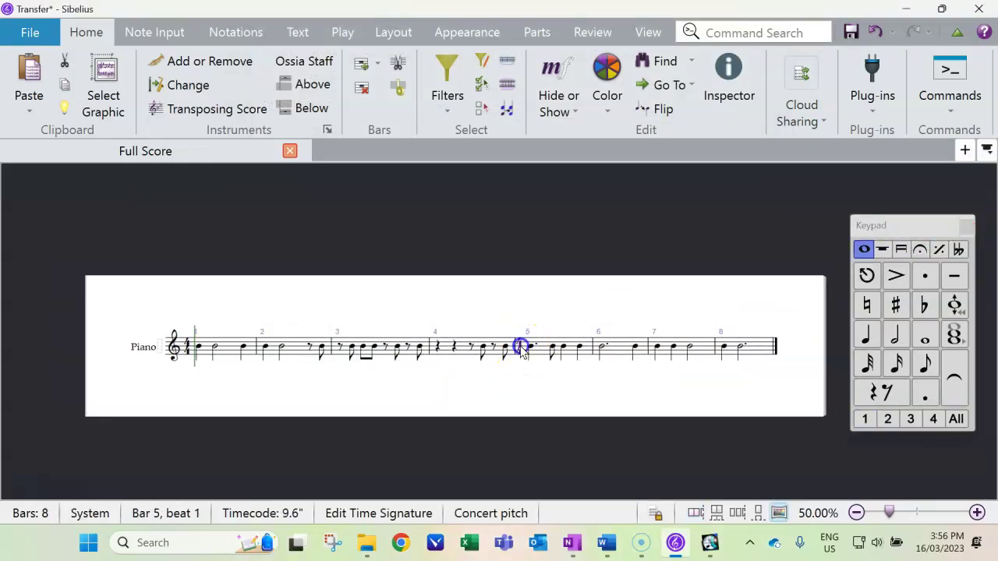
{"action": "left_click", "coordinate": [592, 304]}
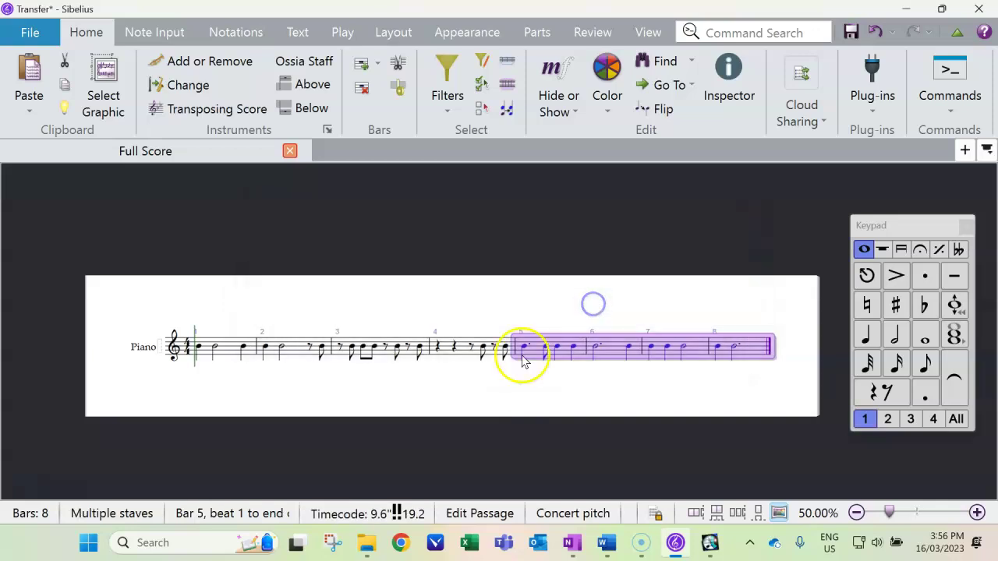
{"action": "left_click", "coordinate": [290, 400]}
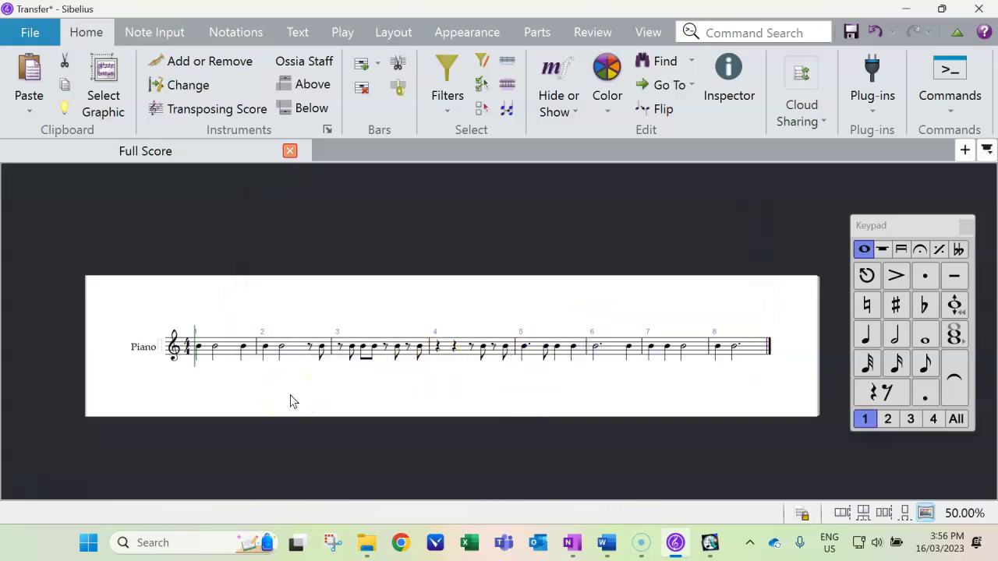
Following the OneNote melody plan, set the three notes of bar 1 to A, C and B.
{"action": "mouse_move", "coordinate": [576, 551]}
{"action": "left_click", "coordinate": [207, 351]}
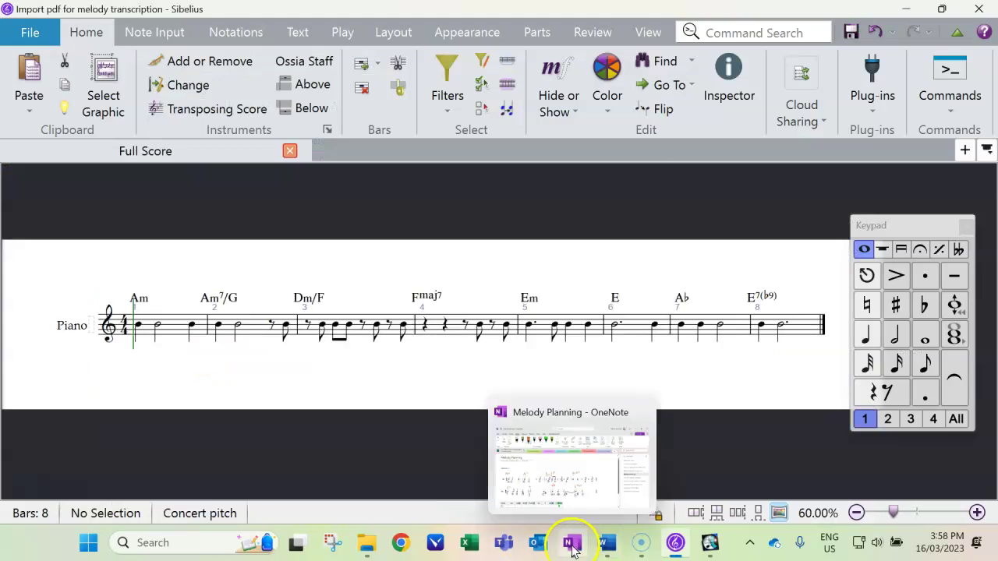
{"action": "left_click", "coordinate": [573, 545]}
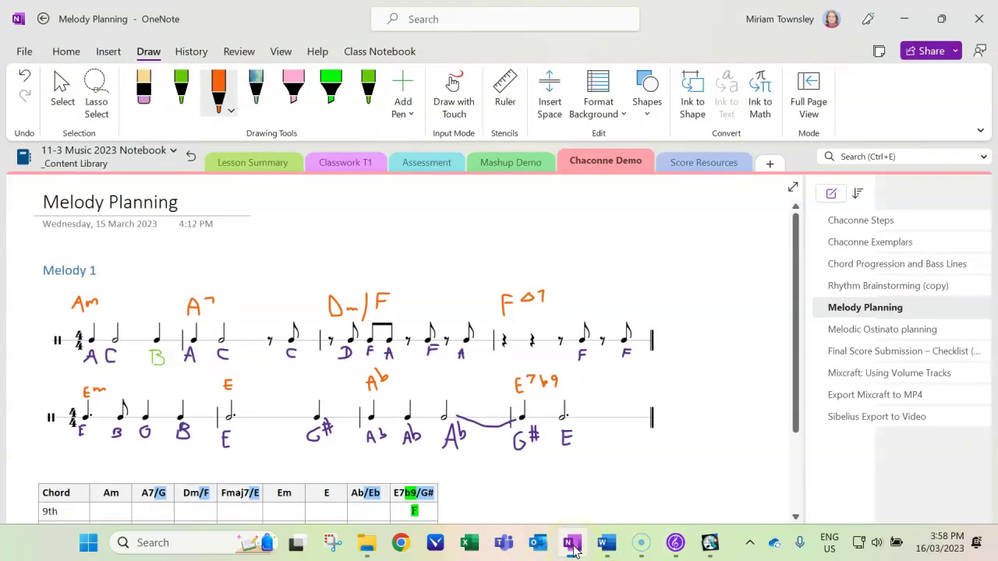
{"action": "left_click", "coordinate": [573, 545]}
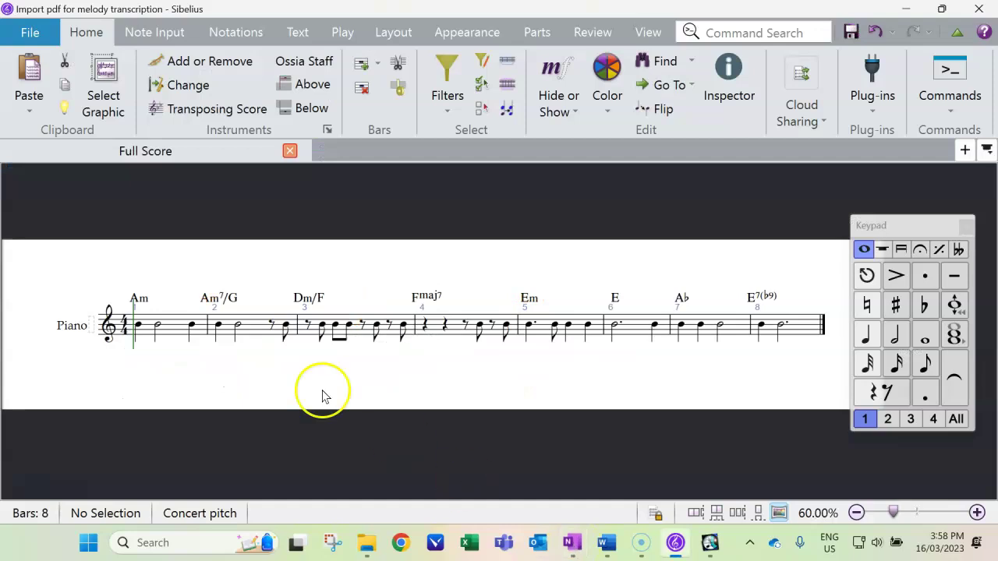
{"action": "left_click", "coordinate": [139, 327]}
{"action": "left_click", "coordinate": [156, 327]}
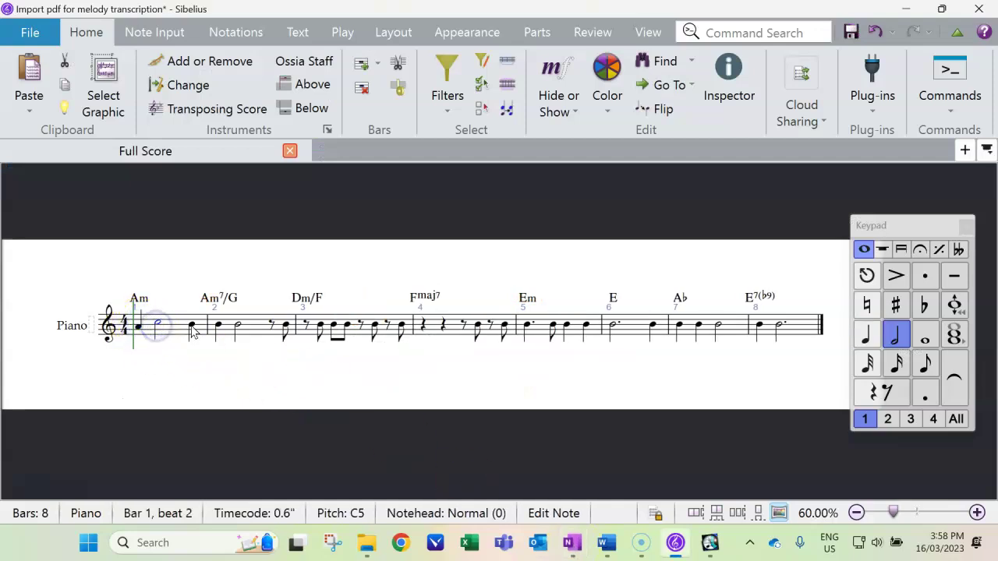
{"action": "left_click", "coordinate": [191, 327]}
Set the three notes of bar 2 to A, C and C, checking them against the OneNote plan.
{"action": "left_click", "coordinate": [218, 327]}
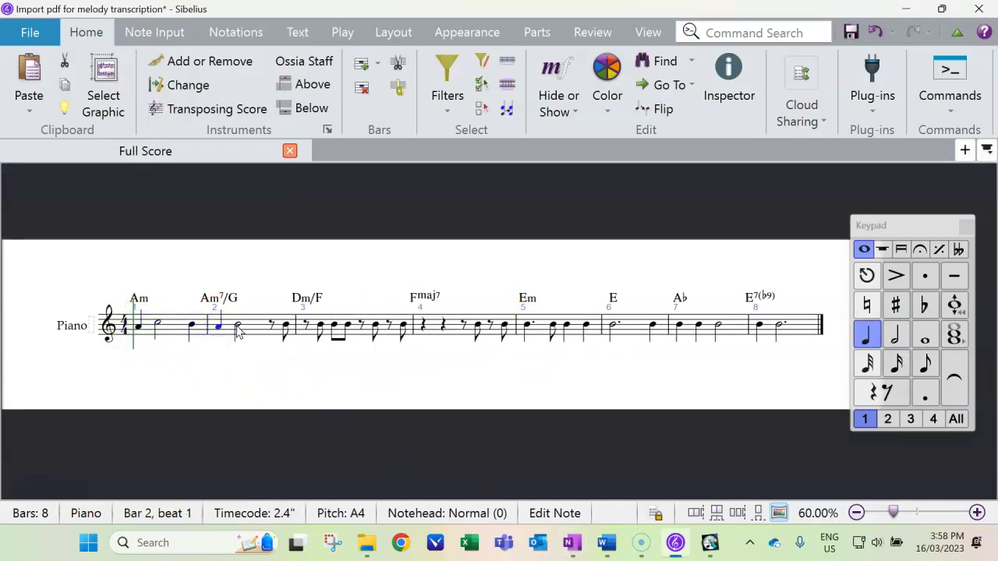
{"action": "left_click", "coordinate": [238, 327]}
{"action": "left_click", "coordinate": [573, 546]}
{"action": "left_click", "coordinate": [573, 546]}
{"action": "key", "text": "c"}
{"action": "left_click", "coordinate": [285, 326]}
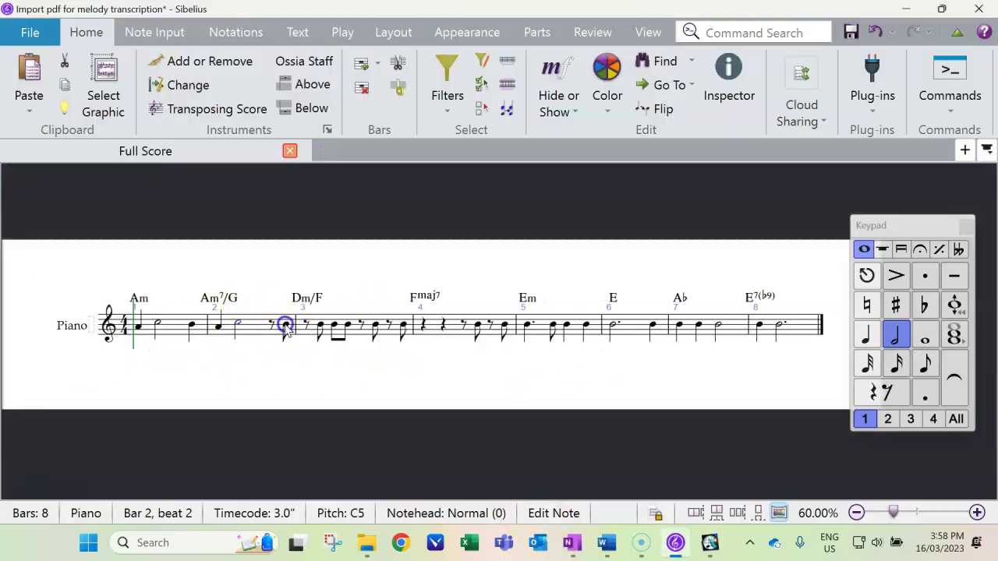
Check the plan in OneNote and set the first three notes of bar 3 to D, F and high A.
{"action": "left_click", "coordinate": [573, 544]}
{"action": "left_click", "coordinate": [573, 544]}
{"action": "left_click", "coordinate": [319, 325]}
{"action": "key", "text": "d"}
{"action": "left_click", "coordinate": [333, 324]}
{"action": "key", "text": "f"}
{"action": "left_click", "coordinate": [348, 325]}
{"action": "key", "text": "e"}
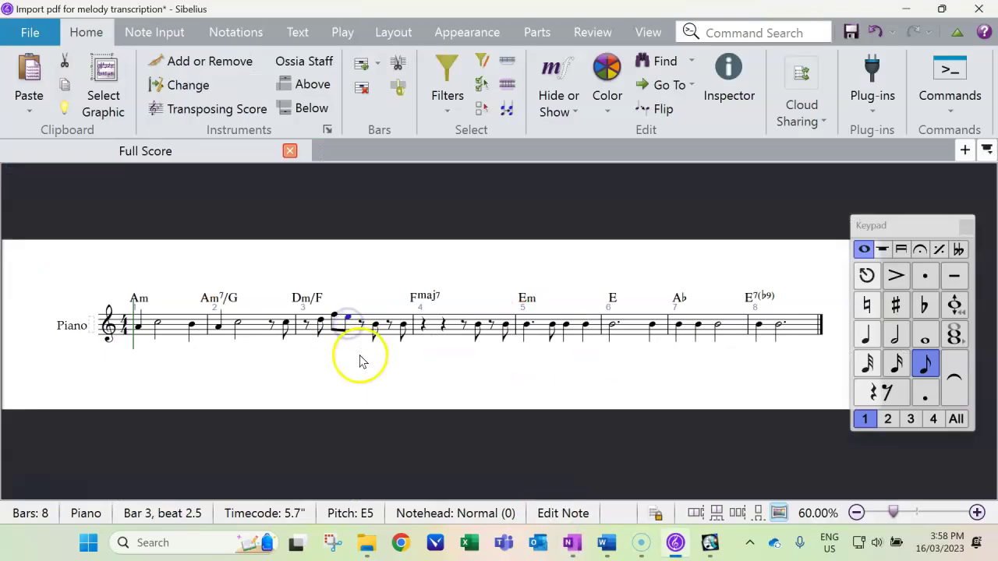
{"action": "key", "text": "Up"}
{"action": "key", "text": "Up"}
{"action": "key", "text": "Up"}
Set the last two eighth notes of bar 3 to F and high A.
{"action": "left_click", "coordinate": [376, 326]}
{"action": "key", "text": "Up"}
{"action": "key", "text": "Up"}
{"action": "key", "text": "Up"}
{"action": "key", "text": "Up"}
{"action": "left_click", "coordinate": [403, 325]}
{"action": "key", "text": "Up"}
{"action": "key", "text": "Up"}
{"action": "key", "text": "Up"}
{"action": "key", "text": "Up"}
{"action": "key", "text": "Up"}
{"action": "key", "text": "Up"}
Transpose the notes of bars 1 to 3 down an octave.
{"action": "left_click", "coordinate": [137, 327]}
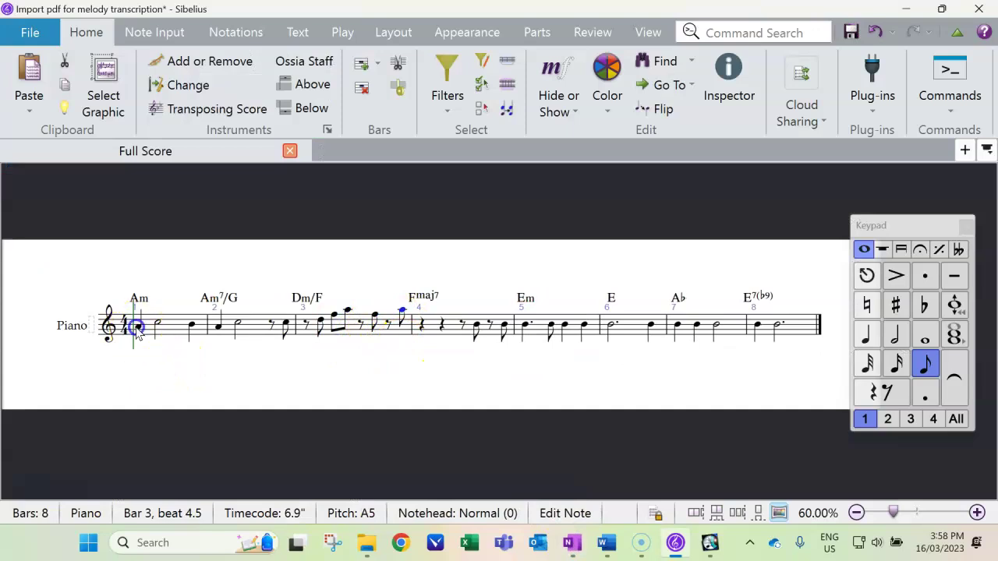
{"action": "left_click", "coordinate": [401, 321], "text": "shift"}
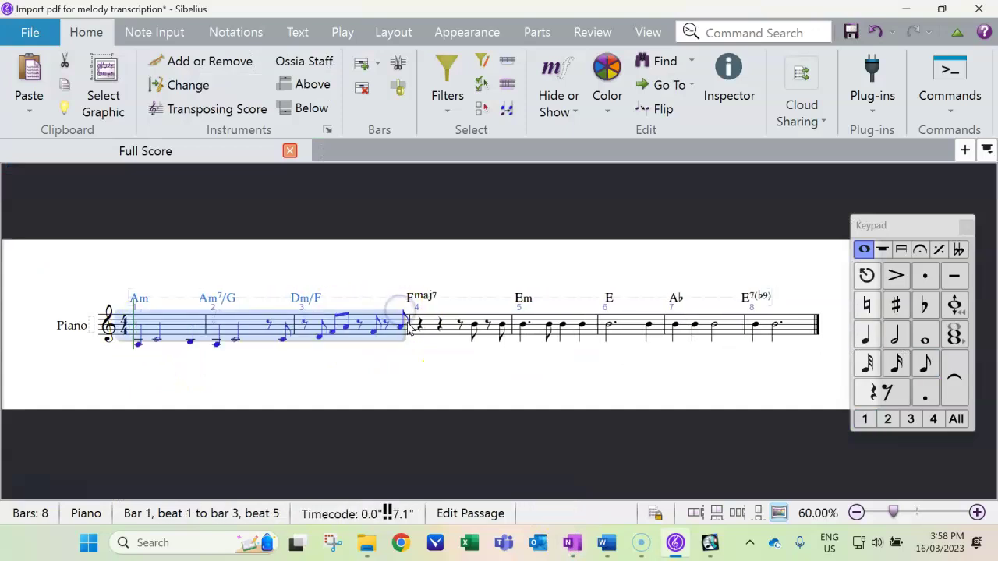
Set both eighth notes of bar 4 to F.
{"action": "left_click", "coordinate": [474, 325]}
{"action": "key", "text": "Down"}
{"action": "key", "text": "Down"}
{"action": "key", "text": "Down"}
{"action": "left_click", "coordinate": [502, 324]}
Check the plan in OneNote and set the first and third notes of bar 5 to E and G.
{"action": "key", "text": "Down"}
{"action": "key", "text": "Down"}
{"action": "key", "text": "Down"}
{"action": "left_click", "coordinate": [573, 544]}
{"action": "left_click", "coordinate": [573, 544]}
{"action": "left_click", "coordinate": [523, 325]}
Check the OneNote plan and set the two notes of bar 6 to E and G-sharp.
{"action": "key", "text": "Down"}
{"action": "key", "text": "Down"}
{"action": "key", "text": "Down"}
{"action": "key", "text": "Down"}
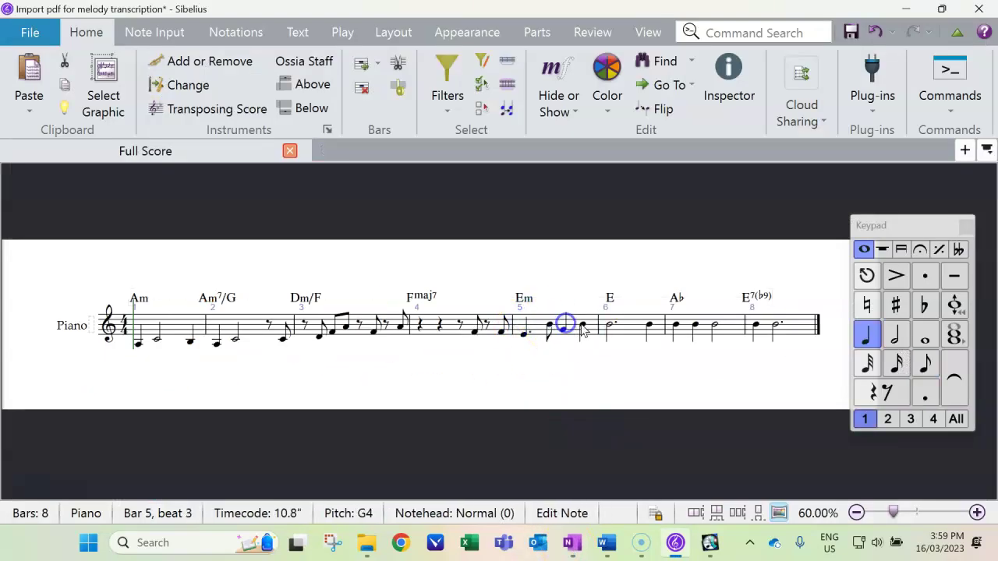
{"action": "left_click", "coordinate": [573, 544]}
{"action": "left_click", "coordinate": [573, 544]}
{"action": "left_click", "coordinate": [609, 324]}
{"action": "key", "text": "Down"}
{"action": "key", "text": "Down"}
{"action": "key", "text": "Down"}
{"action": "key", "text": "Down"}
{"action": "left_click", "coordinate": [649, 325]}
Set all three notes of bar 7 to A-flat.
{"action": "key", "text": "Down"}
{"action": "key", "text": "Down"}
{"action": "left_click", "coordinate": [897, 304]}
{"action": "left_click", "coordinate": [676, 324]}
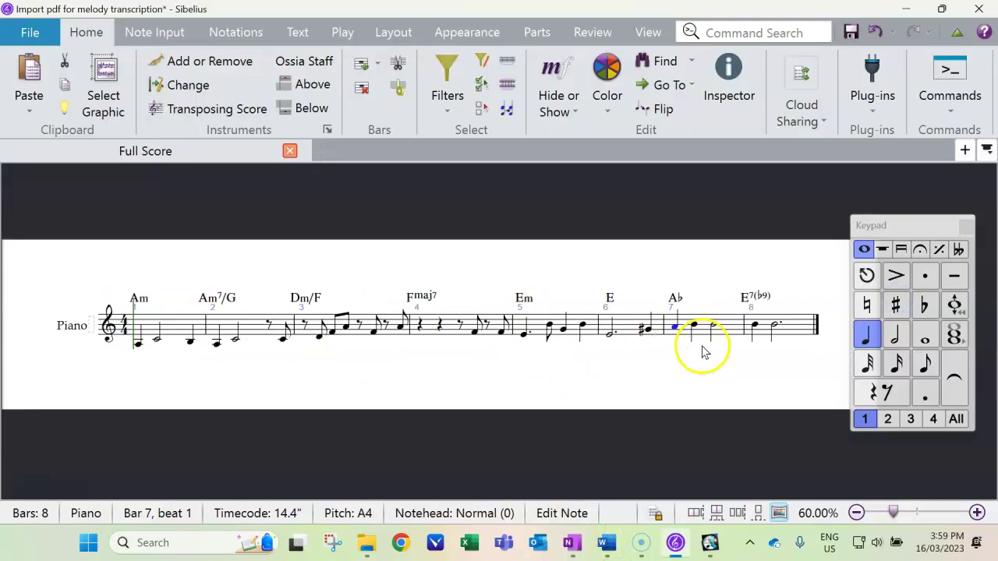
{"action": "left_click", "coordinate": [693, 324]}
Set the two notes of bar 8 to G-sharp and E.
{"action": "key", "text": "Down"}
{"action": "left_click", "coordinate": [723, 328]}
{"action": "left_click", "coordinate": [925, 304]}
{"action": "left_click", "coordinate": [754, 324]}
{"action": "key", "text": "Down"}
{"action": "key", "text": "Down"}
{"action": "left_click", "coordinate": [896, 304]}
{"action": "left_click", "coordinate": [774, 324]}
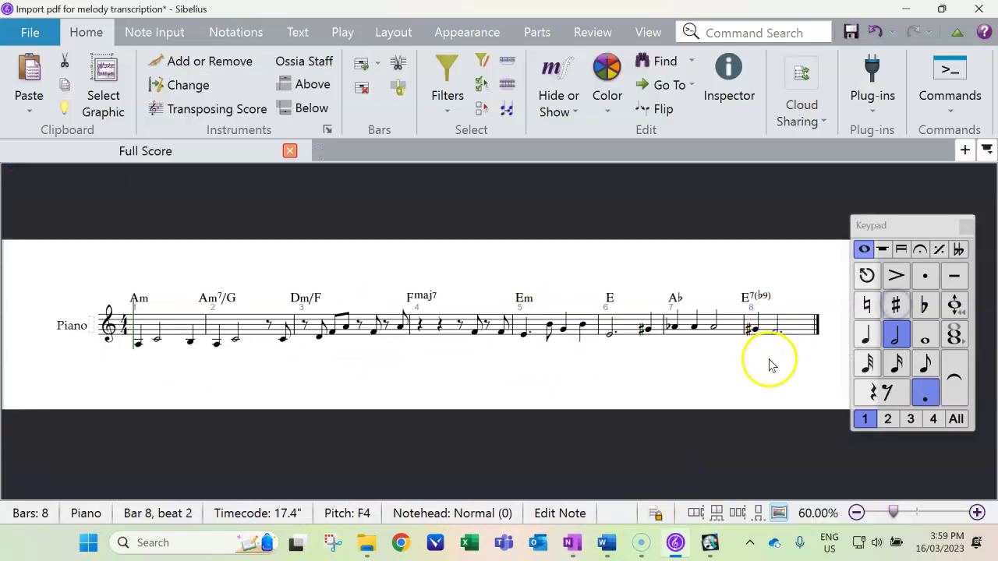
{"action": "key", "text": "Down"}
Change the half note of bar 7 to G-sharp and tie it to the first note of bar 8.
{"action": "left_click", "coordinate": [714, 328]}
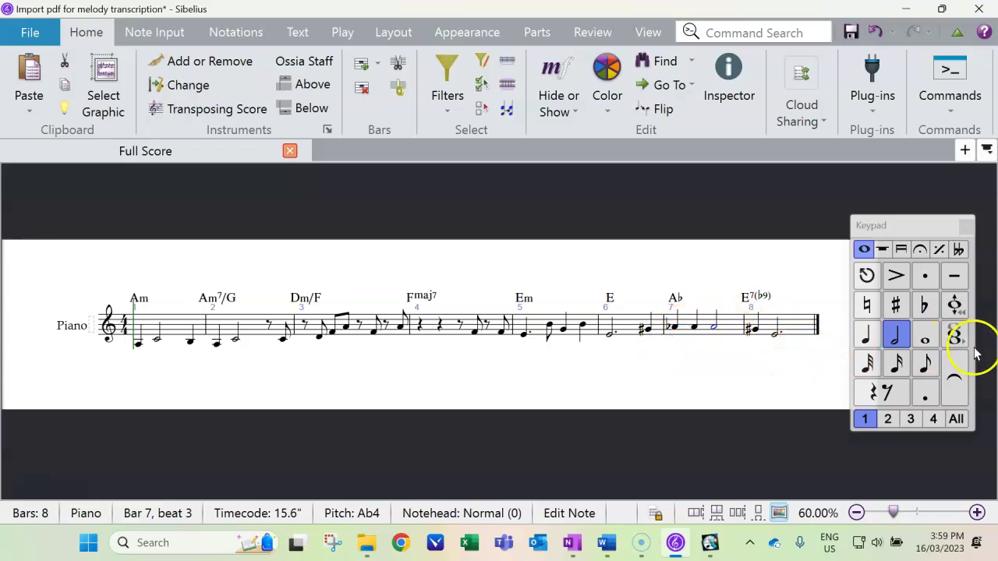
{"action": "key", "text": "Down"}
{"action": "left_click", "coordinate": [896, 304]}
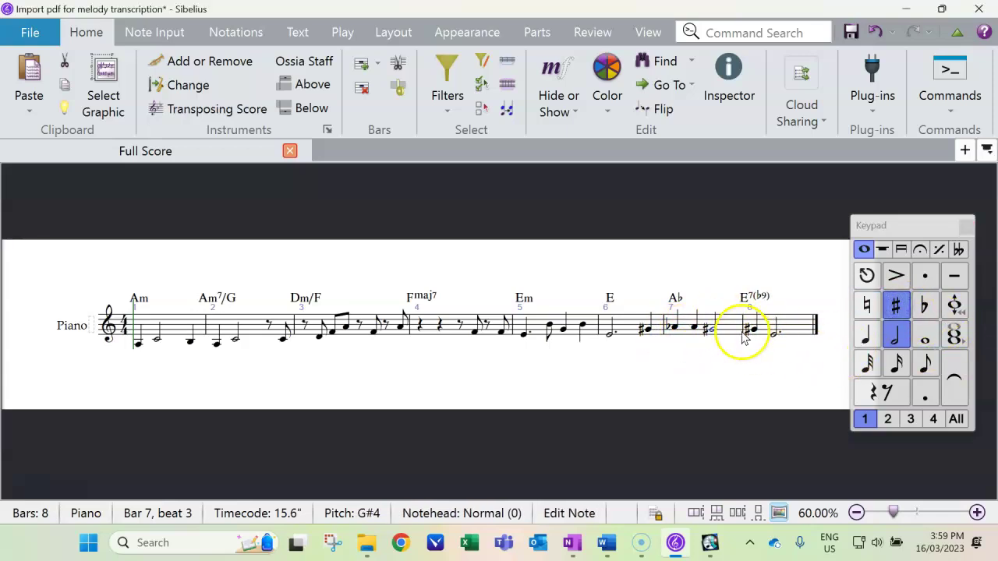
{"action": "key", "text": "Return"}
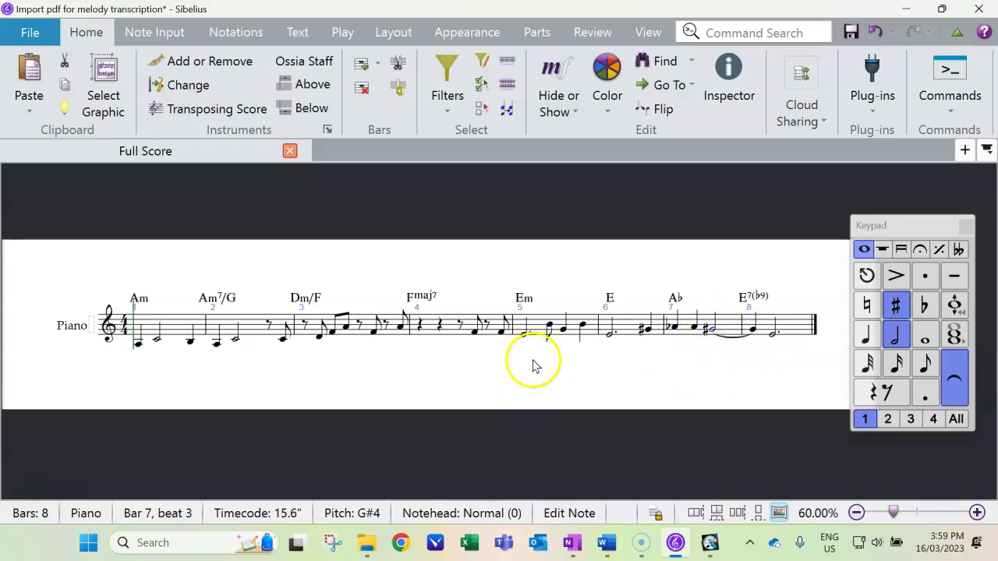
Play the melody back from the first note of bar 1.
{"action": "left_click", "coordinate": [138, 347]}
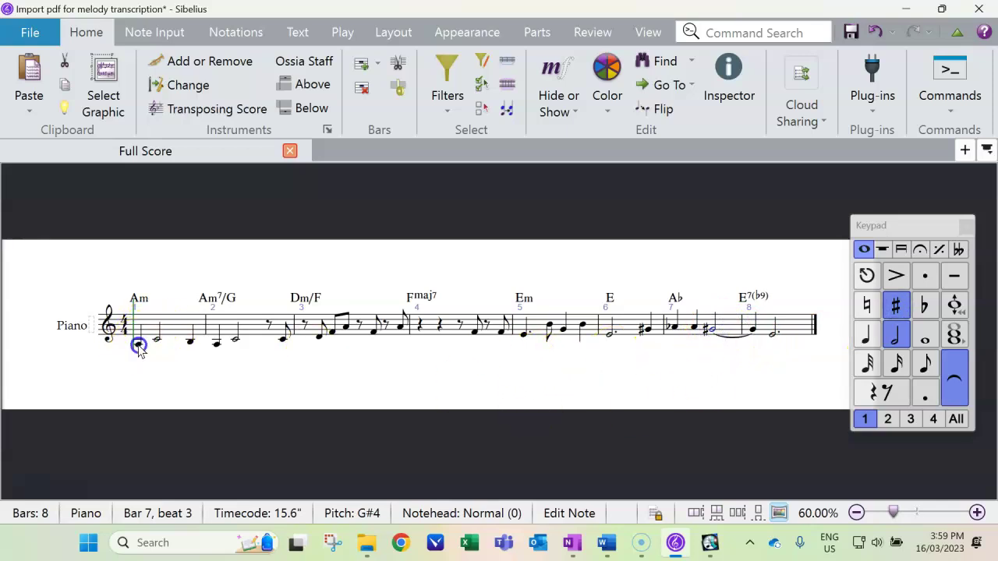
{"action": "key", "text": "p"}
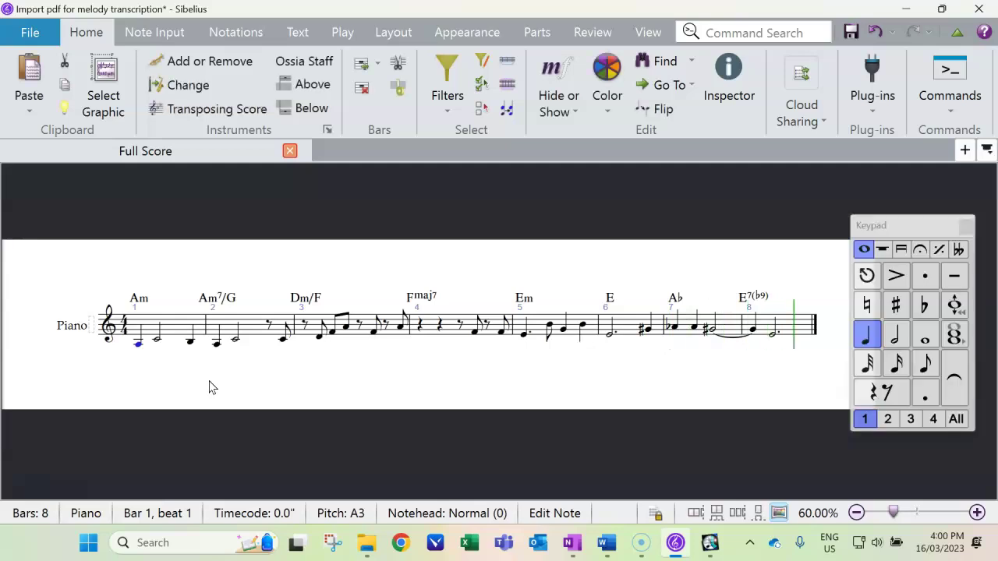
Raise the dotted half note of bar 6 an octave to E5 as the melodic climax.
{"action": "left_click_drag", "start_coordinate": [401, 383], "coordinate": [393, 380]}
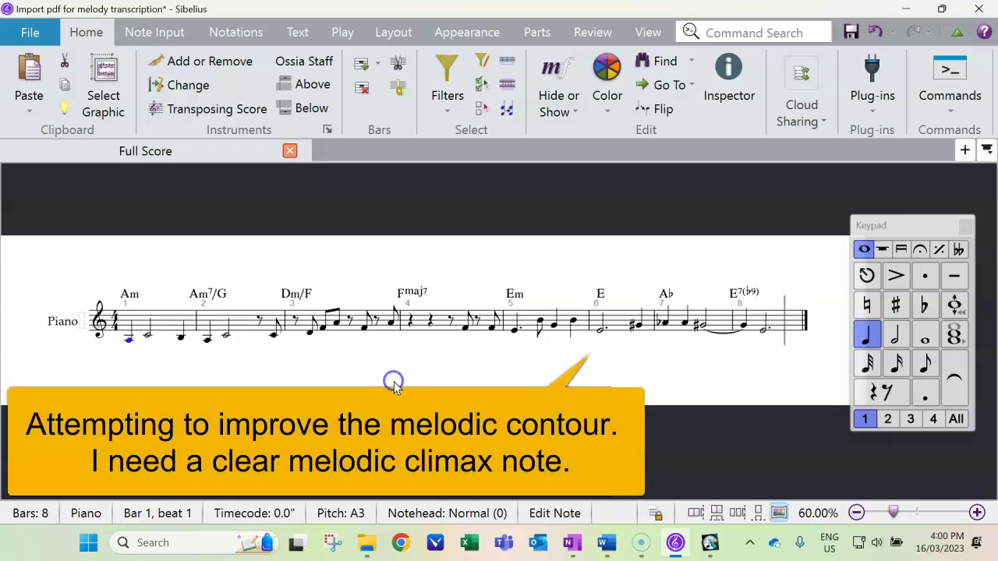
{"action": "left_click", "coordinate": [600, 328]}
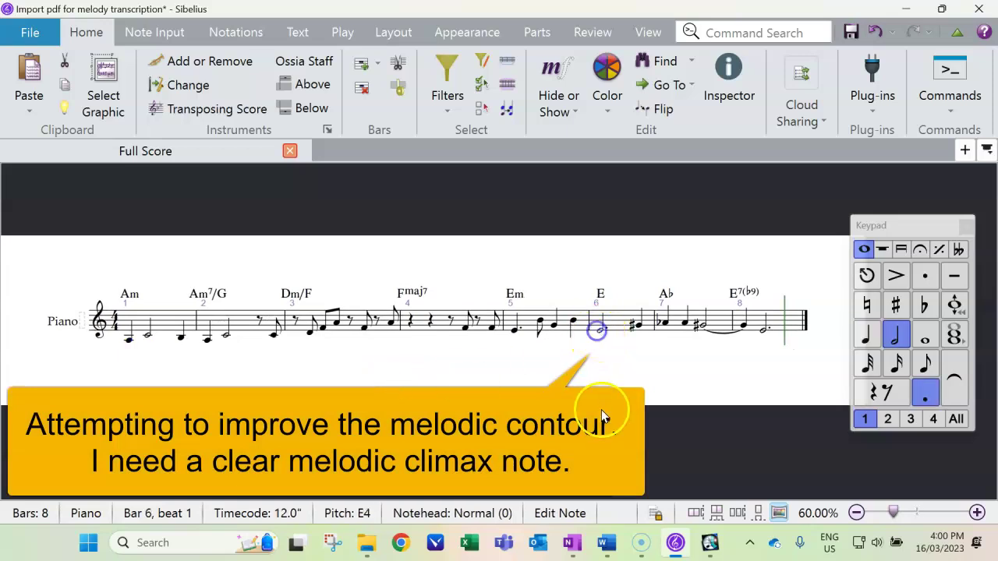
{"action": "key", "text": "ctrl+Up"}
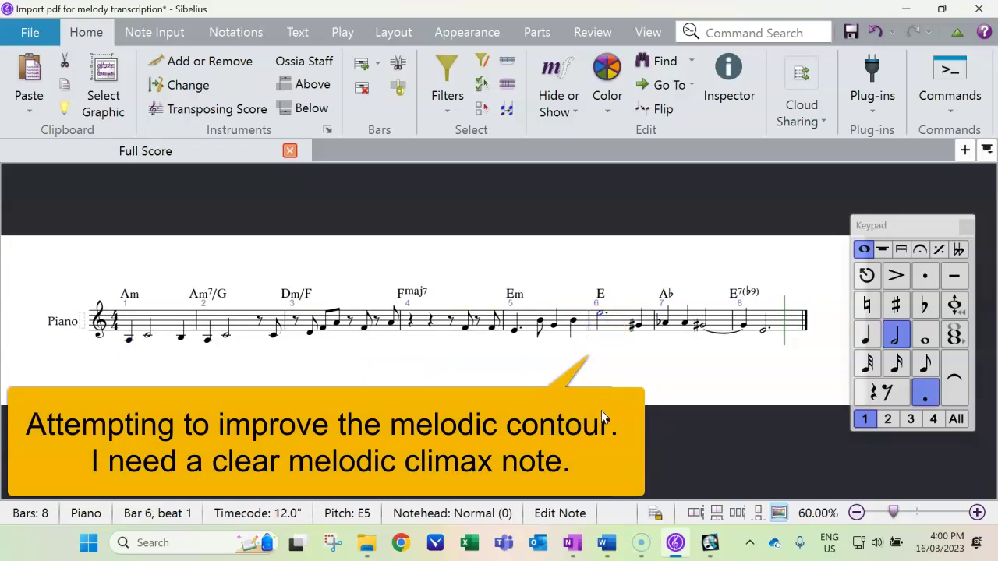
Try raising the second note of bar 7 to C5.
{"action": "left_click", "coordinate": [683, 325]}
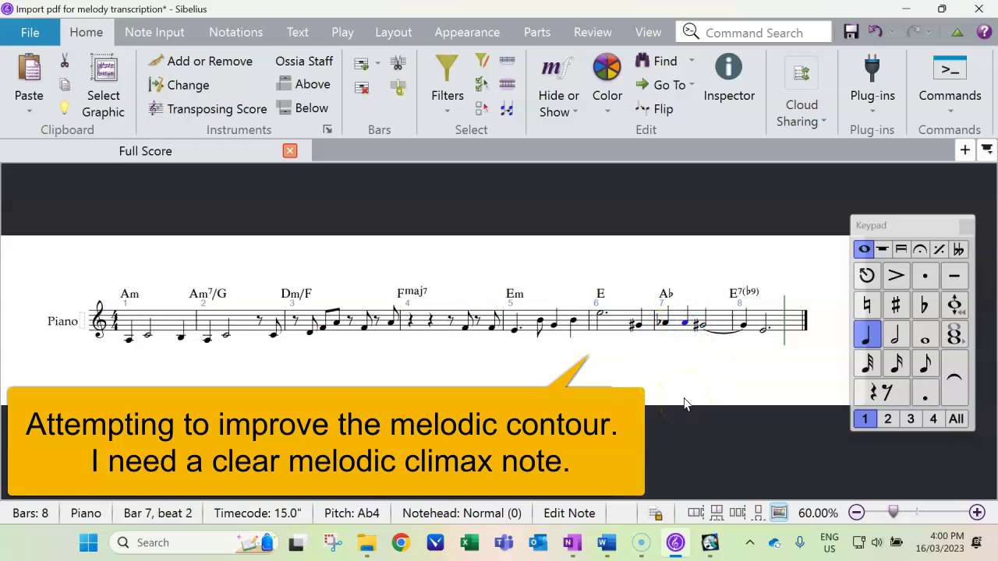
{"action": "key", "text": "Up"}
{"action": "key", "text": "Up"}
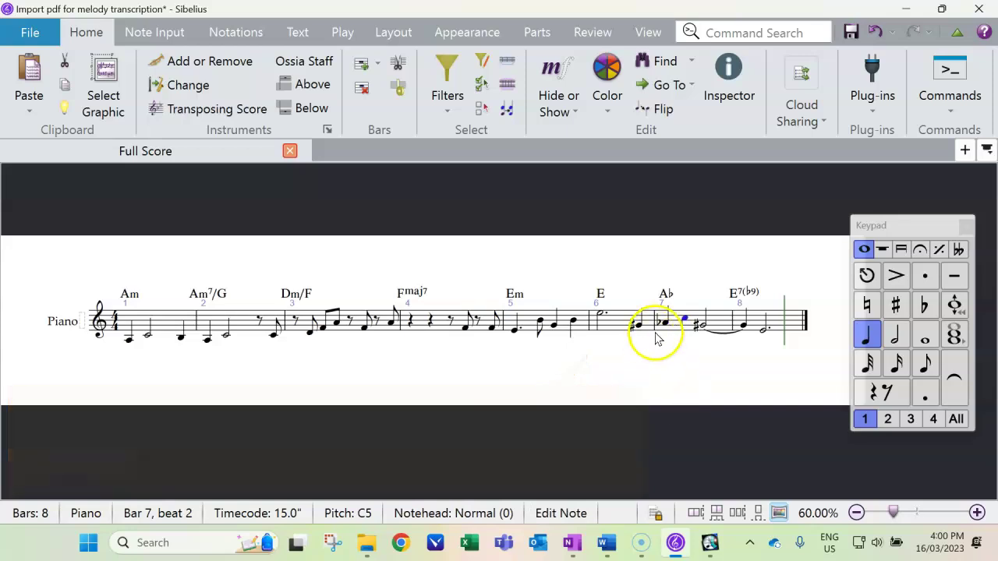
Play the melody back from the start of bar 5.
{"action": "left_click", "coordinate": [665, 324]}
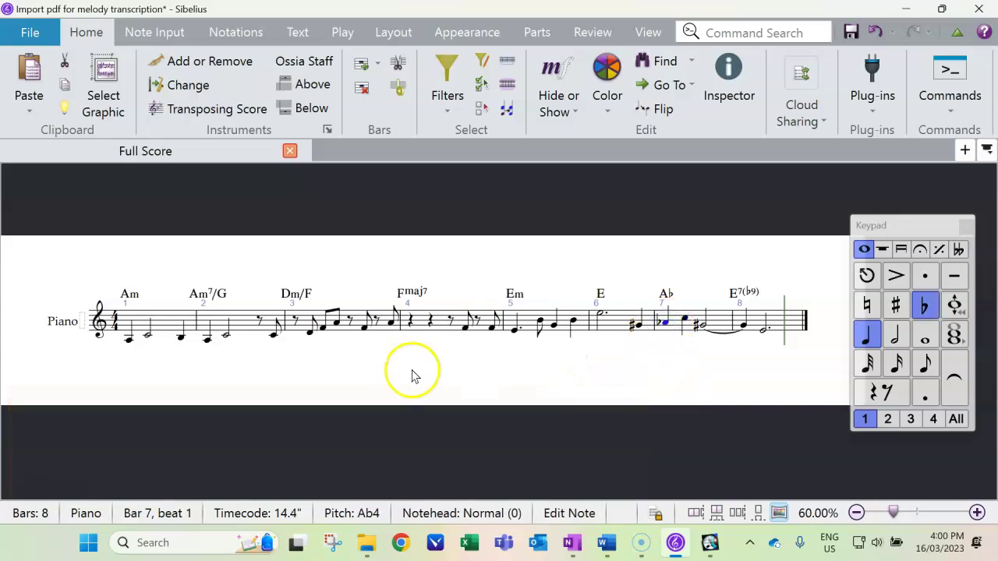
{"action": "left_click", "coordinate": [513, 333]}
{"action": "key", "text": "ctrl+alt+k"}
{"action": "key", "text": "n"}
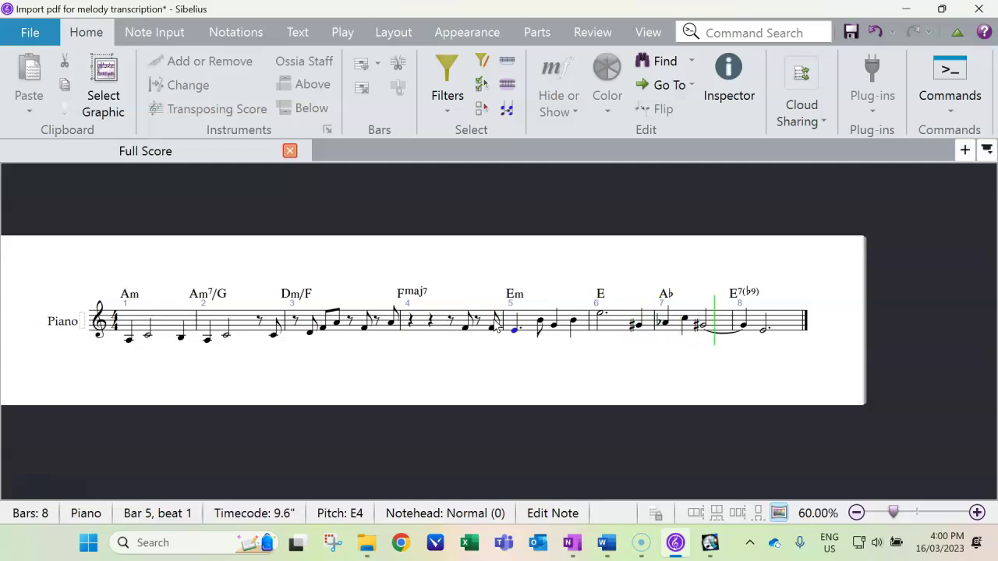
{"action": "key", "text": "Escape"}
{"action": "key", "text": "ctrl+alt+k"}
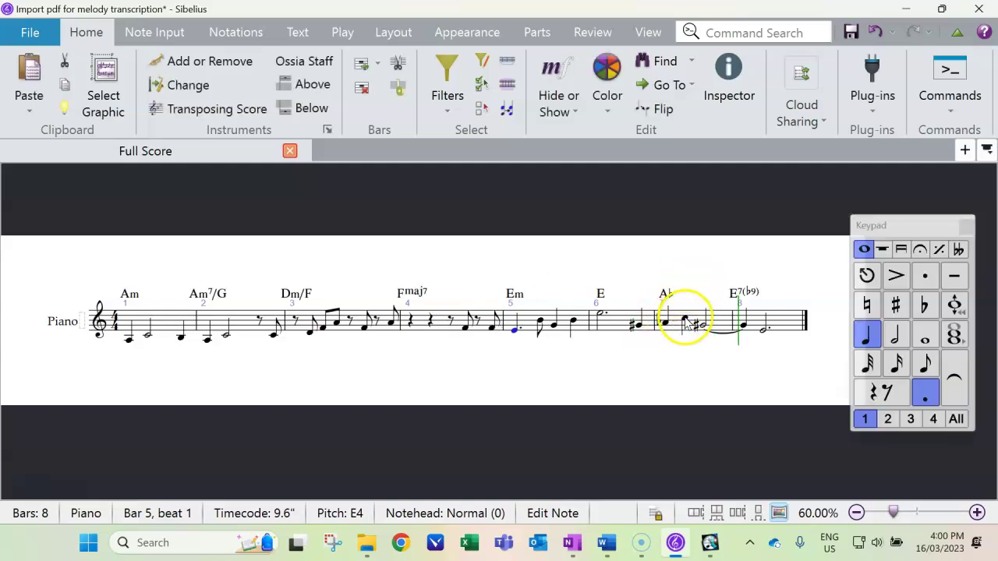
Lower the second note of bar 7 to A-flat.
{"action": "left_click", "coordinate": [684, 320]}
{"action": "key", "text": "Down"}
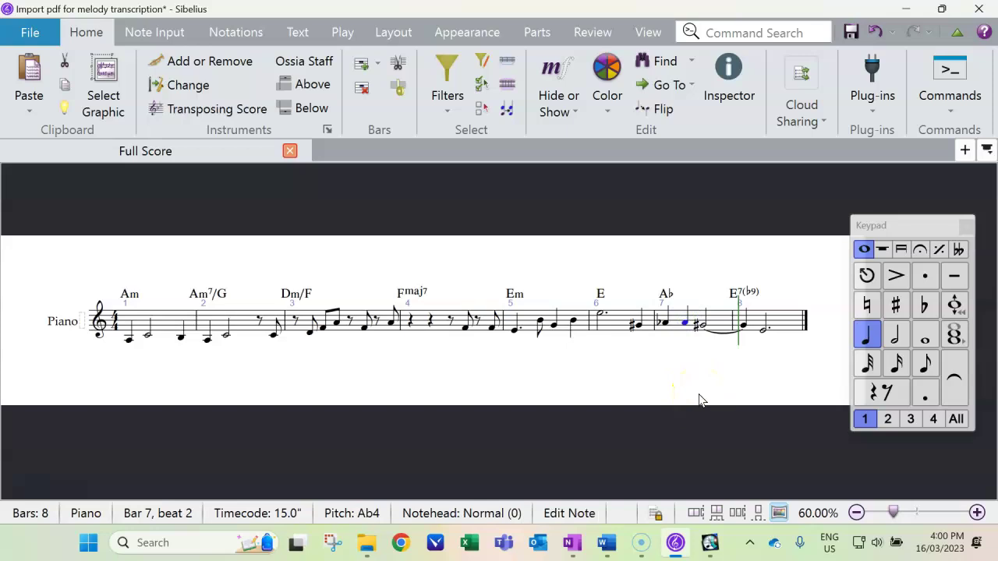
{"action": "left_click", "coordinate": [197, 383]}
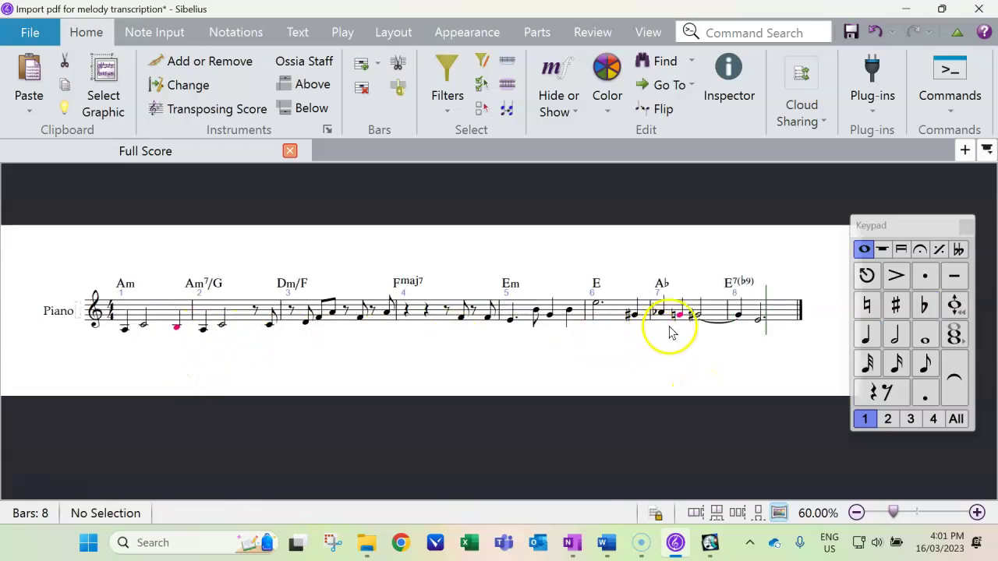
Run the Realize Chord Symbols plug-in on the whole melody staff, with a new Piano instrument and Chord every chord symbol.
{"action": "triple_click", "coordinate": [165, 312]}
{"action": "left_click", "coordinate": [719, 31]}
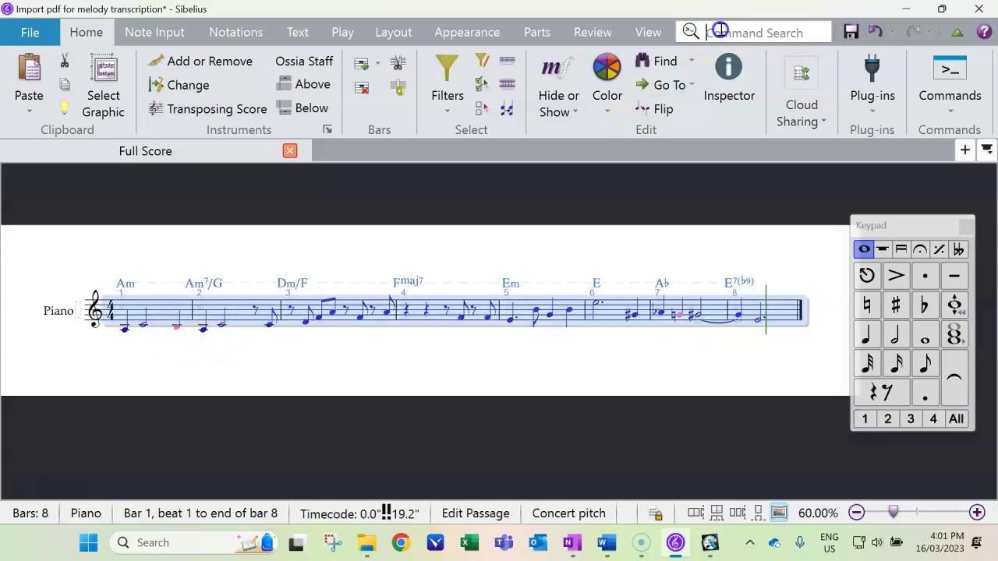
{"action": "type", "text": "rea"}
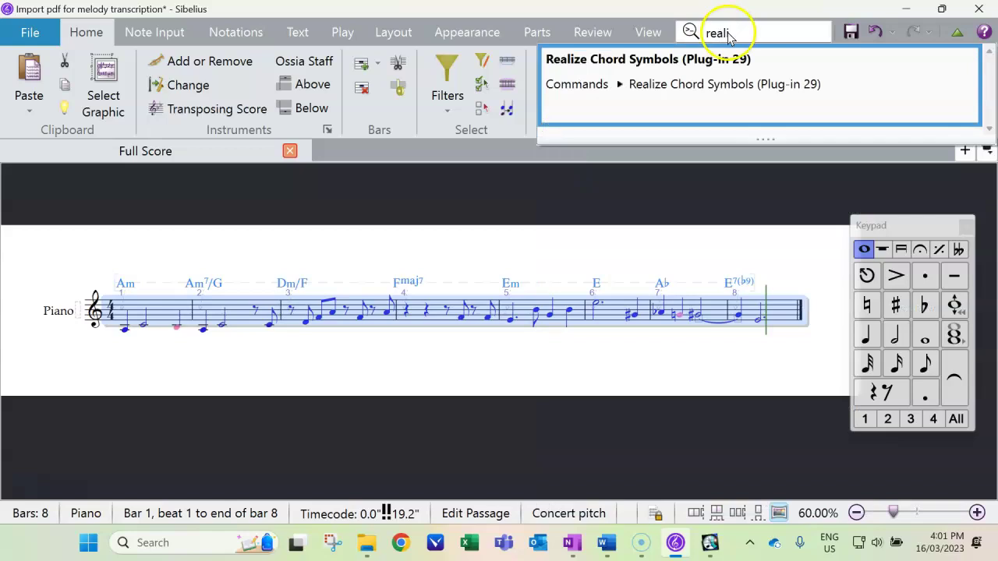
{"action": "type", "text": "li"}
{"action": "left_click", "coordinate": [645, 84]}
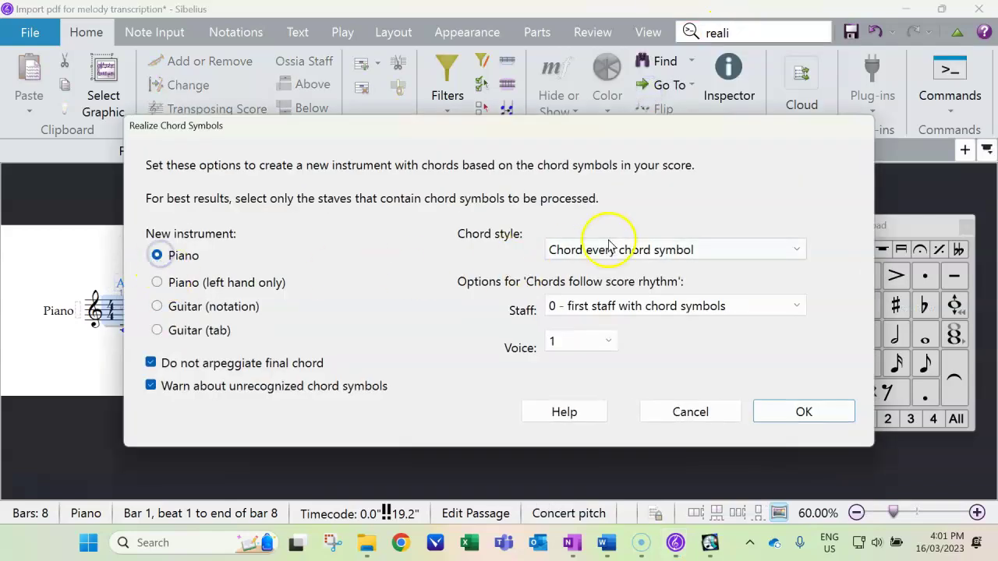
{"action": "left_click", "coordinate": [799, 408]}
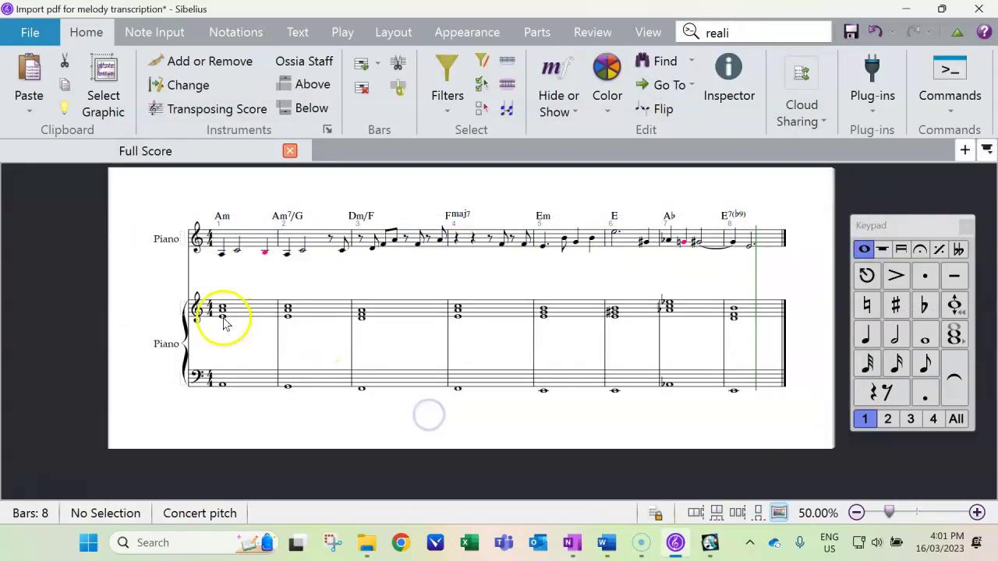
Play the melody and the realized piano chords back from bar 1.
{"action": "left_click", "coordinate": [224, 315]}
{"action": "key", "text": "p"}
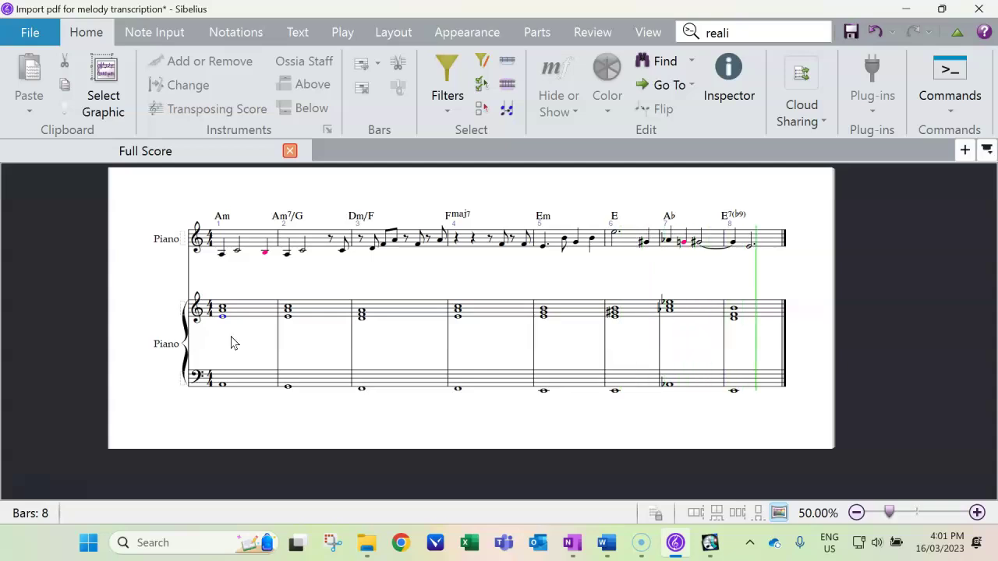
{"action": "left_click_drag", "start_coordinate": [694, 431], "coordinate": [613, 426]}
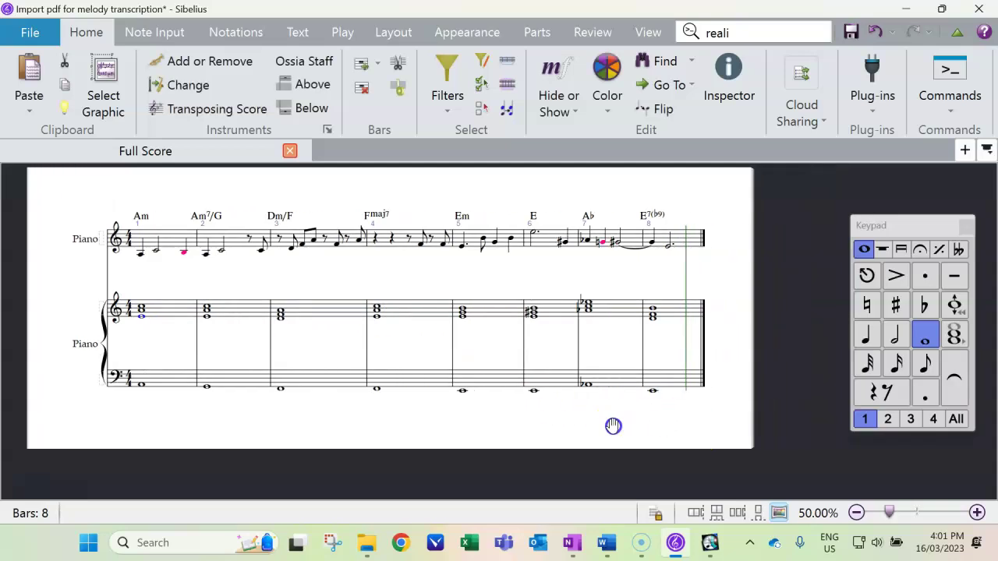
Set the first melody note of bar 8 to F and remove the tie leading into it.
{"action": "left_click", "coordinate": [652, 244]}
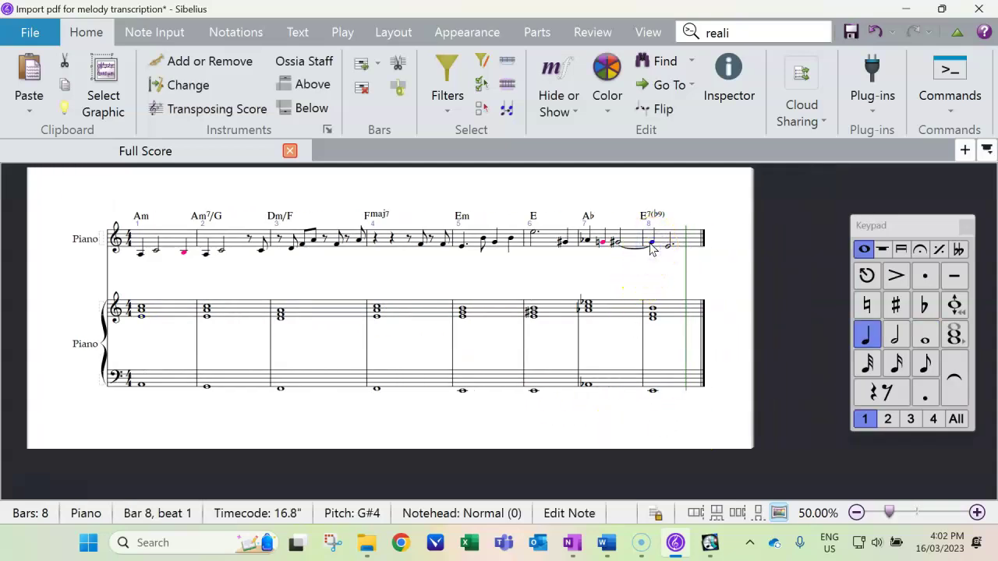
{"action": "left_click", "coordinate": [653, 315]}
{"action": "left_click", "coordinate": [650, 244]}
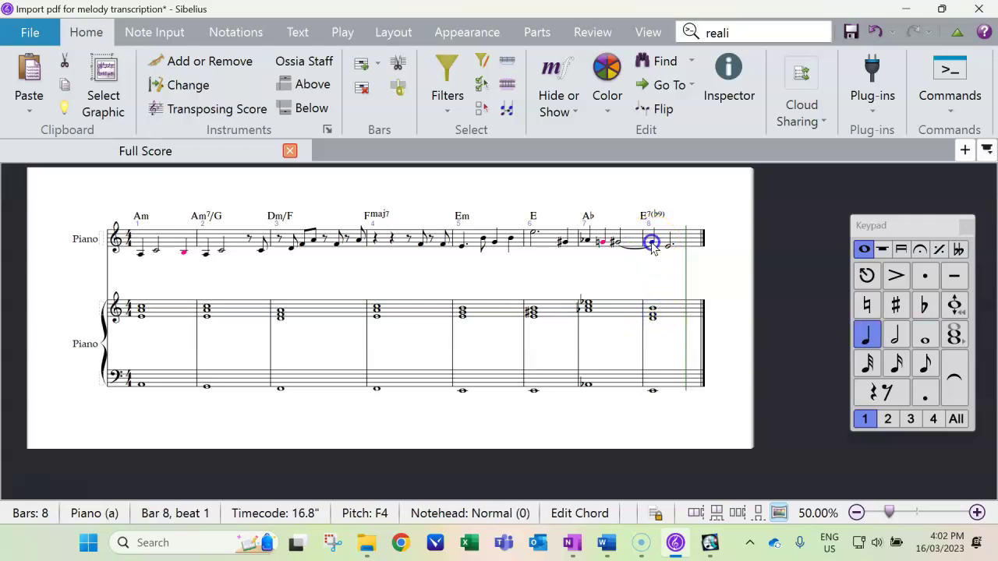
{"action": "left_click", "coordinate": [639, 250]}
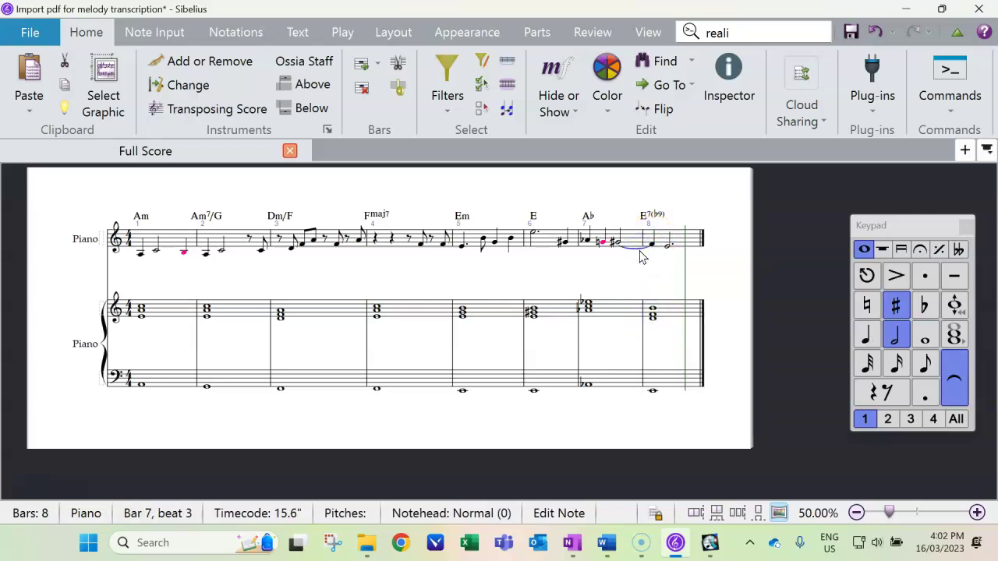
{"action": "key", "text": "Delete"}
Change the half note of bar 7 to A-flat and play the score back from the start of that bar.
{"action": "left_click", "coordinate": [618, 239]}
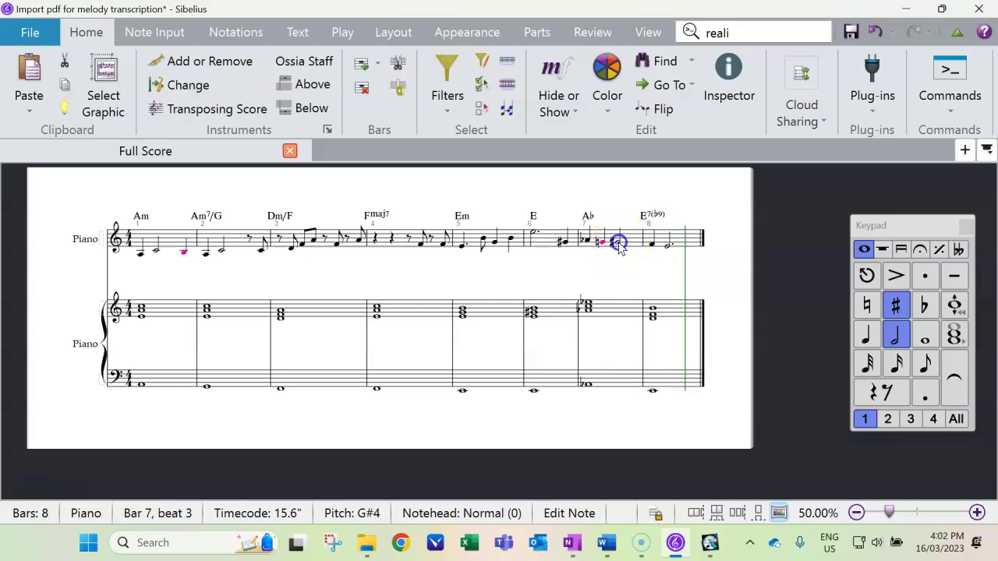
{"action": "left_click", "coordinate": [586, 243]}
{"action": "key", "text": "p"}
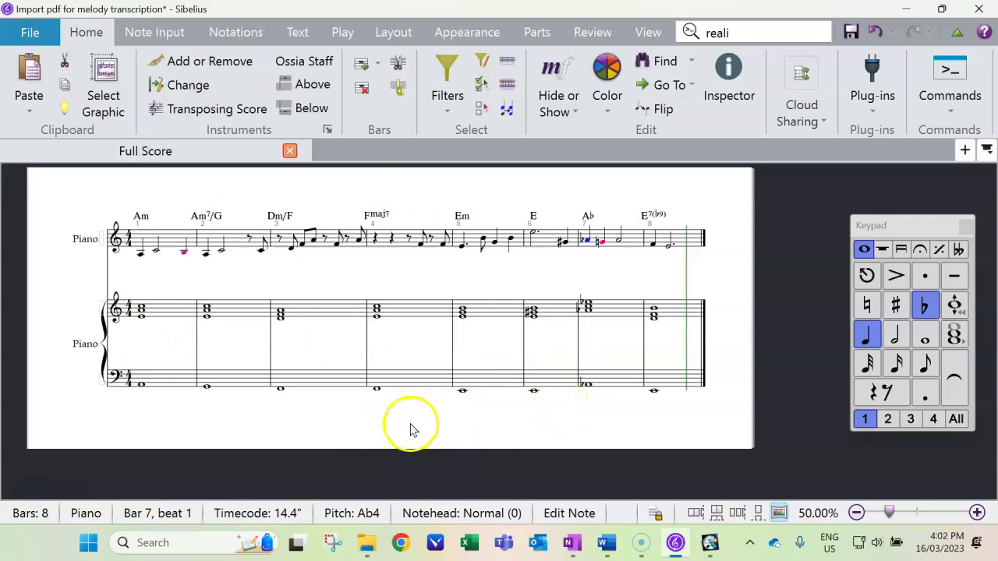
{"action": "left_click_drag", "start_coordinate": [390, 425], "coordinate": [429, 435]}
Change the instrument of the whole melody staff to Viola (solo) from the Strings family.
{"action": "triple_click", "coordinate": [275, 256]}
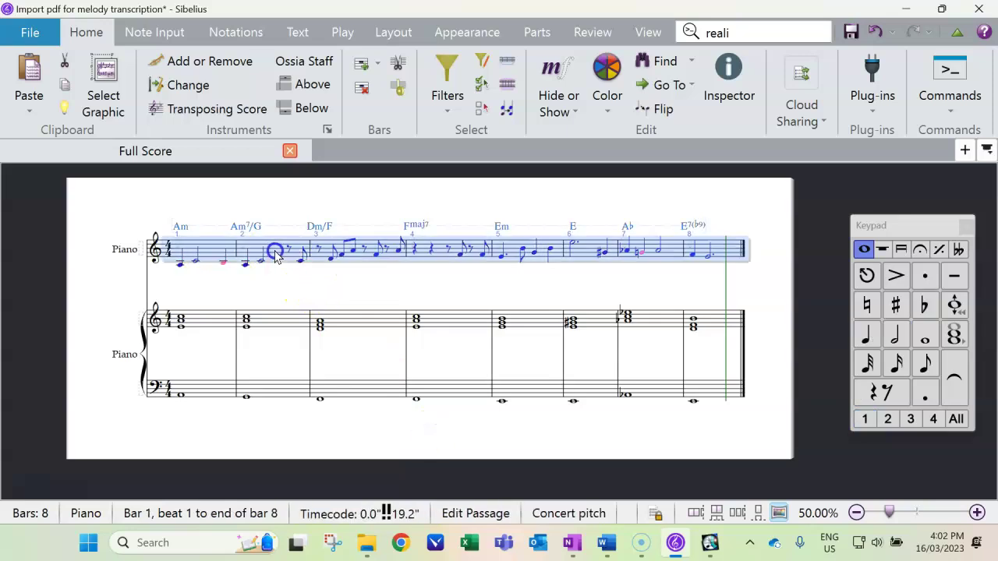
{"action": "left_click", "coordinate": [160, 84]}
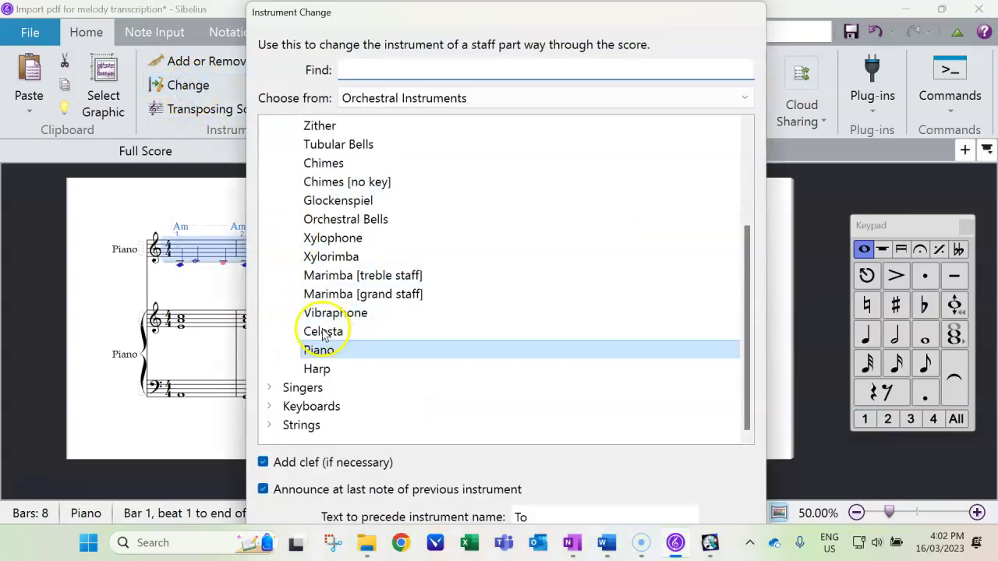
{"action": "left_click", "coordinate": [268, 425]}
{"action": "left_click", "coordinate": [326, 263]}
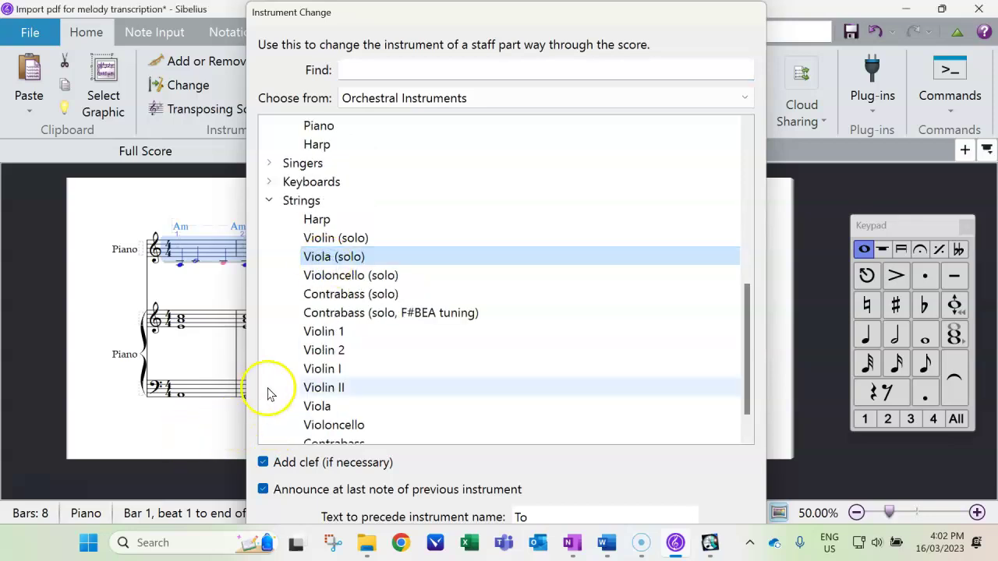
{"action": "key", "text": "Return"}
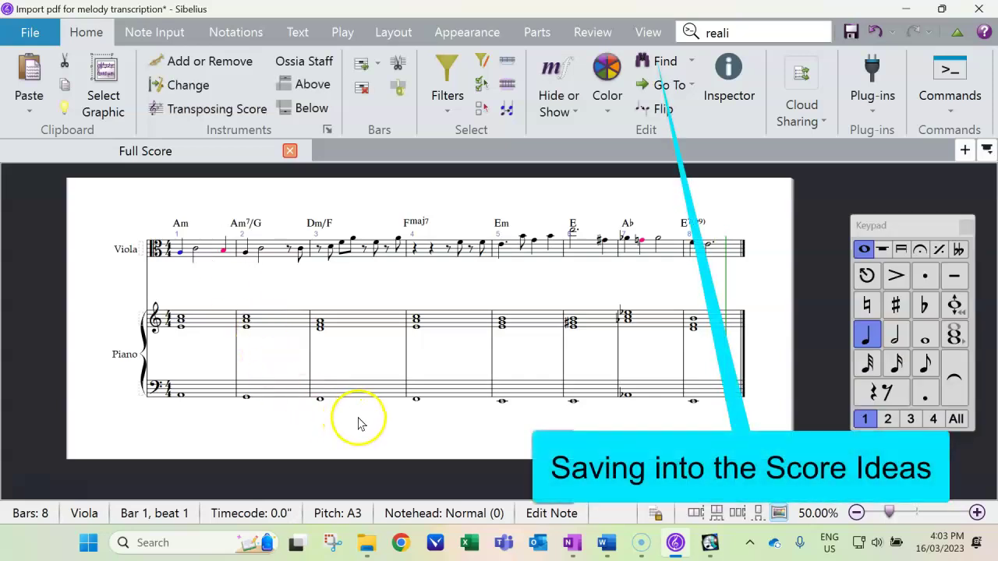
Capture the whole viola melody, bars 1 to 8, as a new idea in the current score's Ideas collection.
{"action": "left_click", "coordinate": [208, 254]}
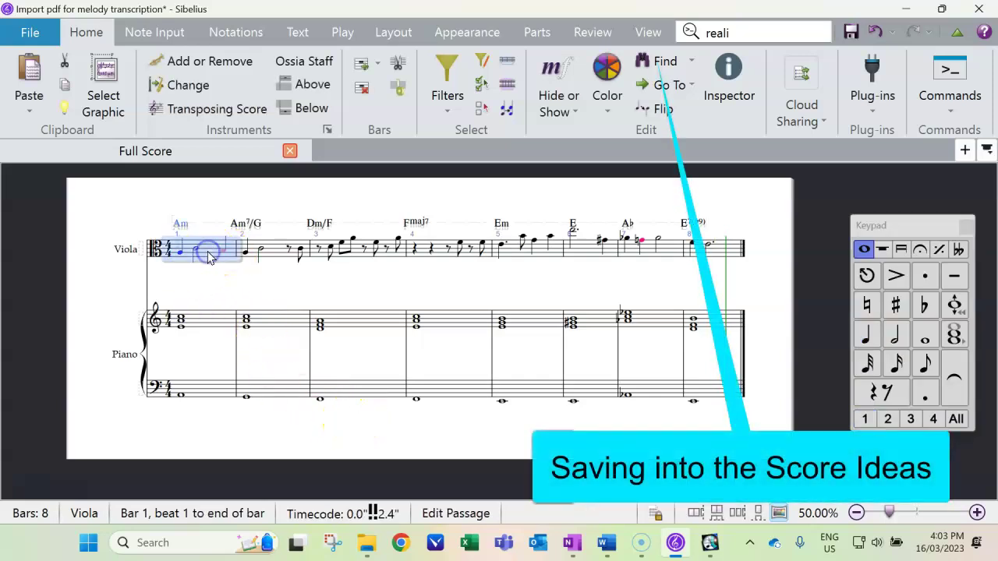
{"action": "left_click", "coordinate": [729, 250], "text": "shift"}
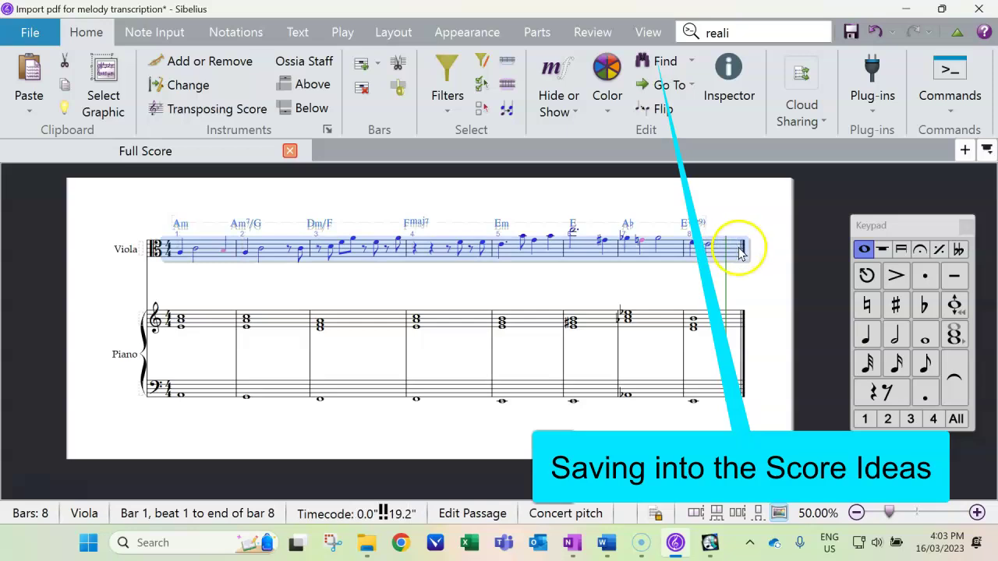
{"action": "left_click", "coordinate": [648, 32]}
{"action": "left_click", "coordinate": [667, 124]}
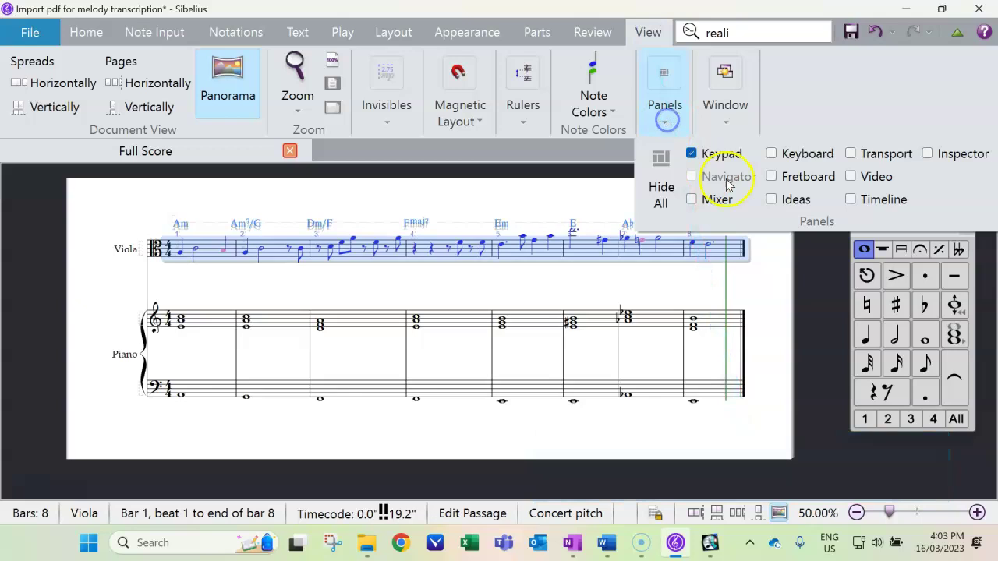
{"action": "left_click", "coordinate": [772, 199]}
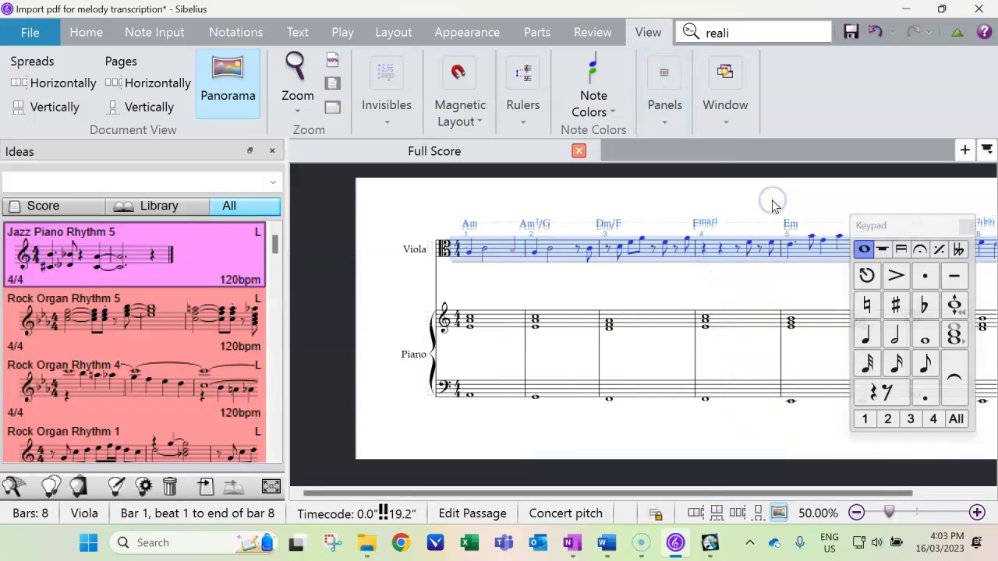
{"action": "left_click", "coordinate": [37, 206]}
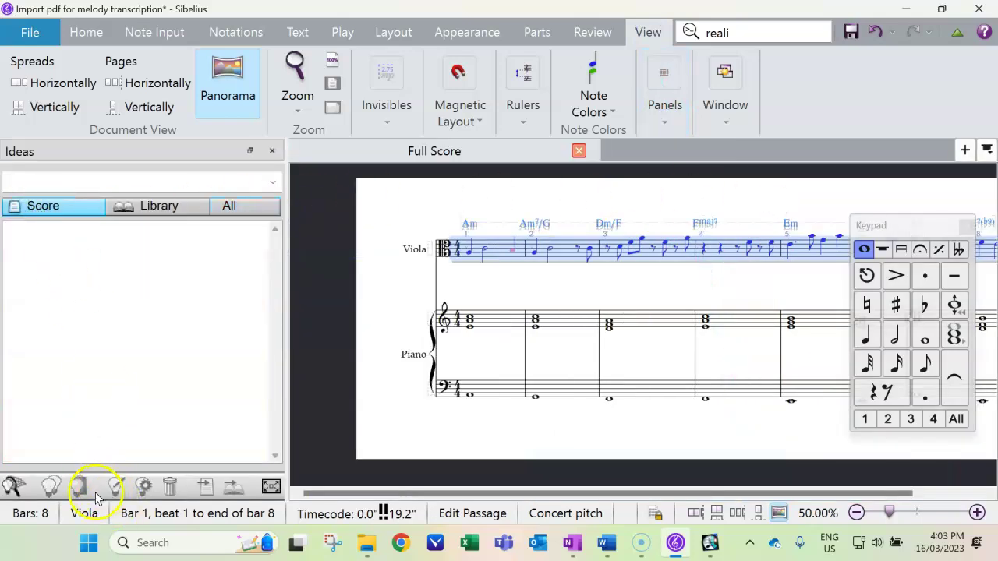
{"action": "left_click", "coordinate": [9, 490]}
Edit the captured idea's info, naming it Melody 1 and setting its color to light cyan.
{"action": "right_click", "coordinate": [160, 251]}
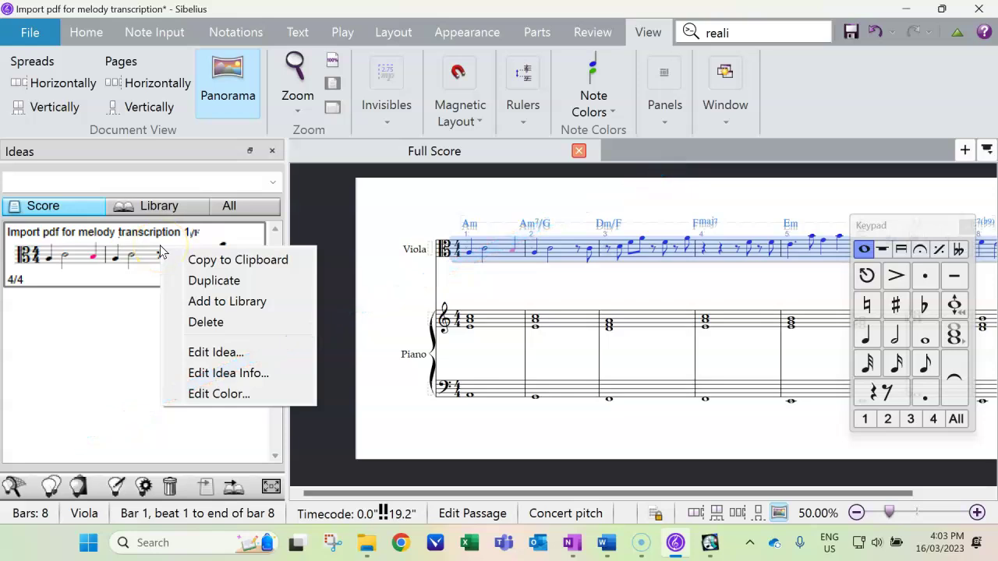
{"action": "left_click", "coordinate": [251, 373]}
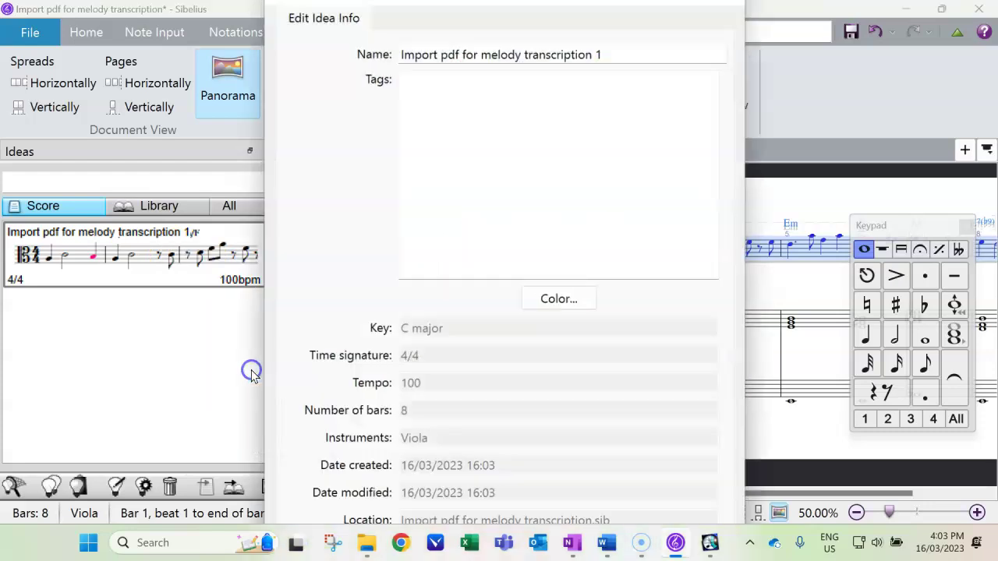
{"action": "left_click", "coordinate": [428, 91]}
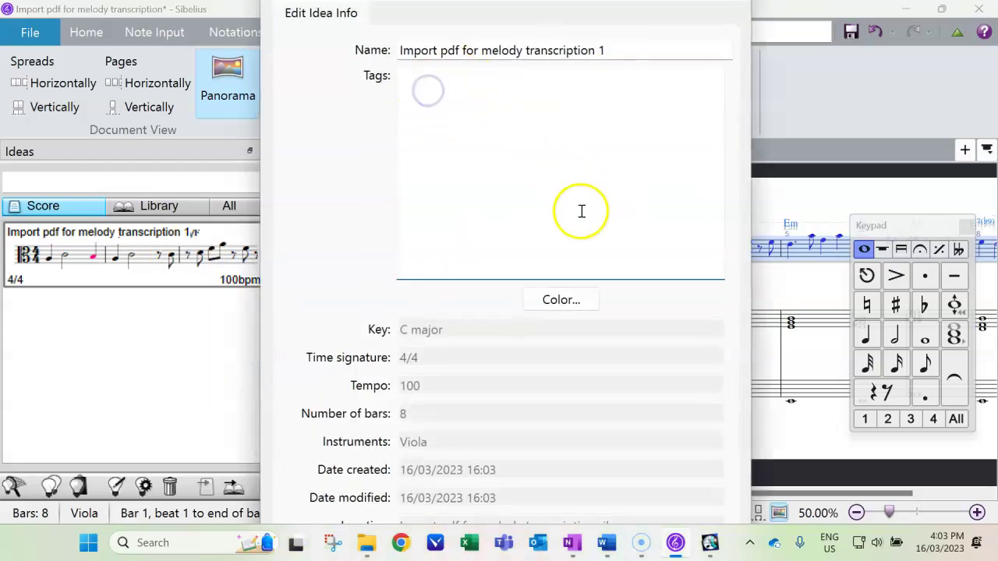
{"action": "left_click", "coordinate": [539, 300]}
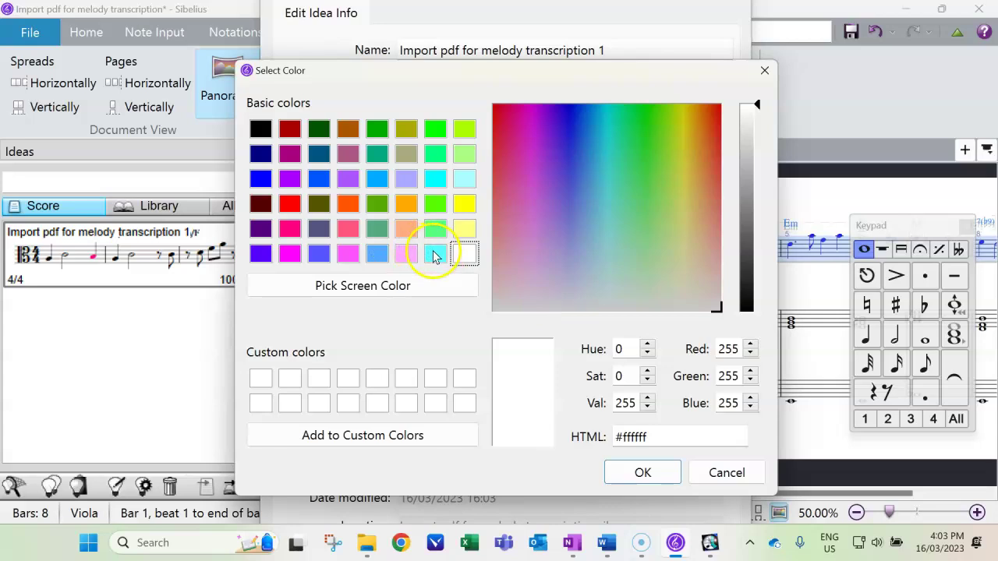
{"action": "left_click", "coordinate": [434, 254]}
{"action": "left_click", "coordinate": [637, 473]}
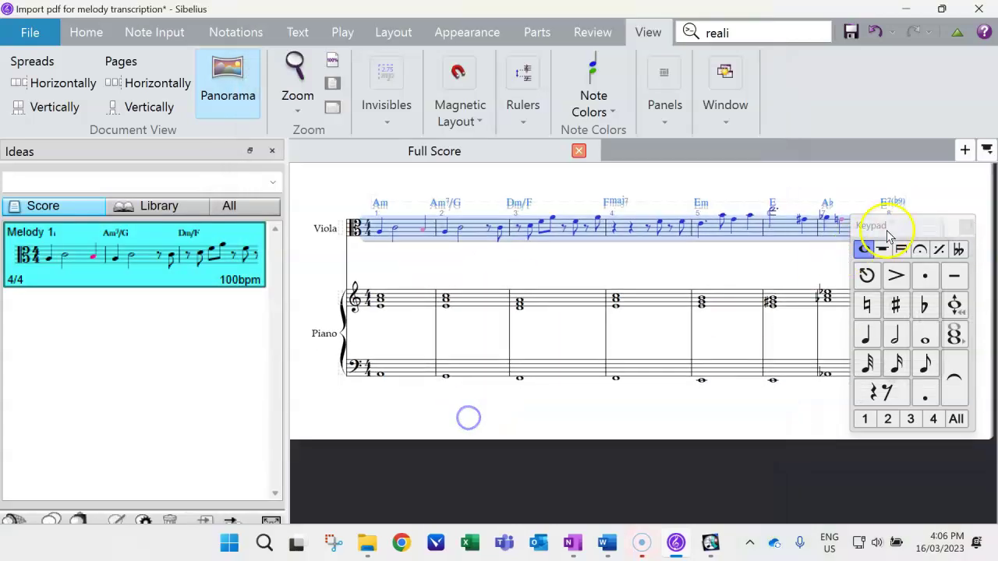
Move the floating Keypad clear of the score's last bars and bring all eight bars into view.
{"action": "left_click_drag", "start_coordinate": [887, 234], "coordinate": [978, 335]}
{"action": "left_click_drag", "start_coordinate": [568, 419], "coordinate": [563, 409]}
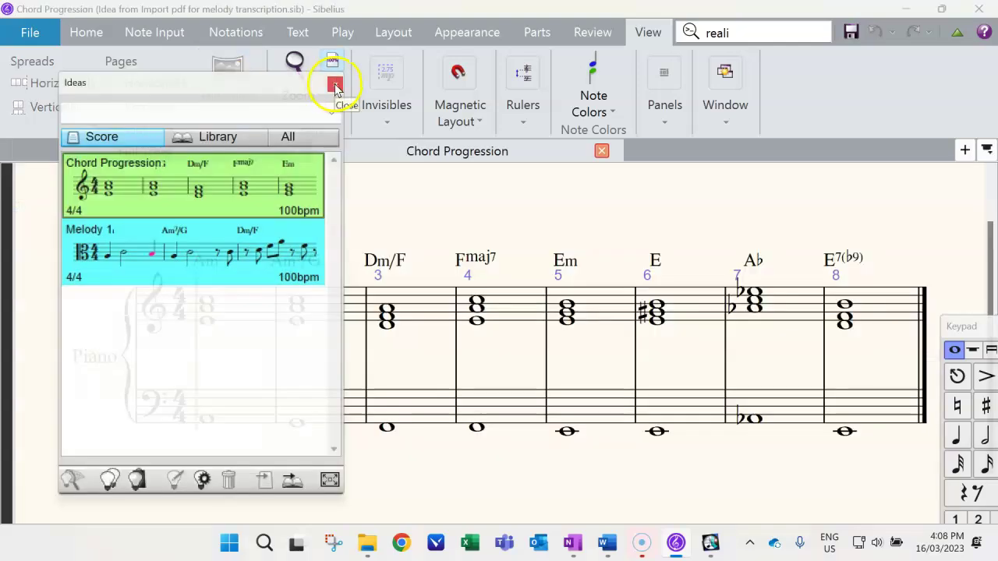
View the Chord Progression idea at page size and close it to return to the full score.
{"action": "left_click", "coordinate": [336, 86]}
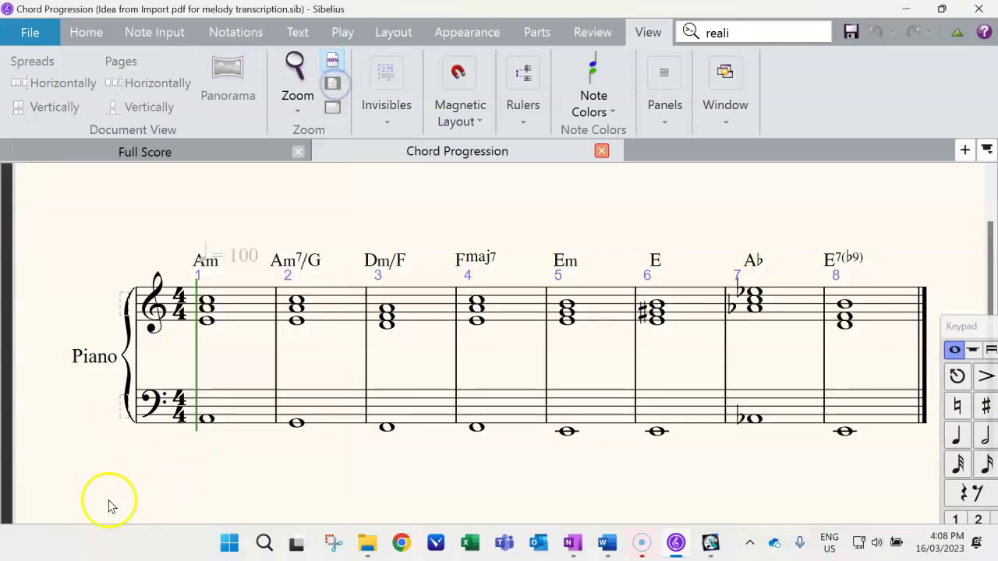
{"action": "key", "text": "ctrl+w"}
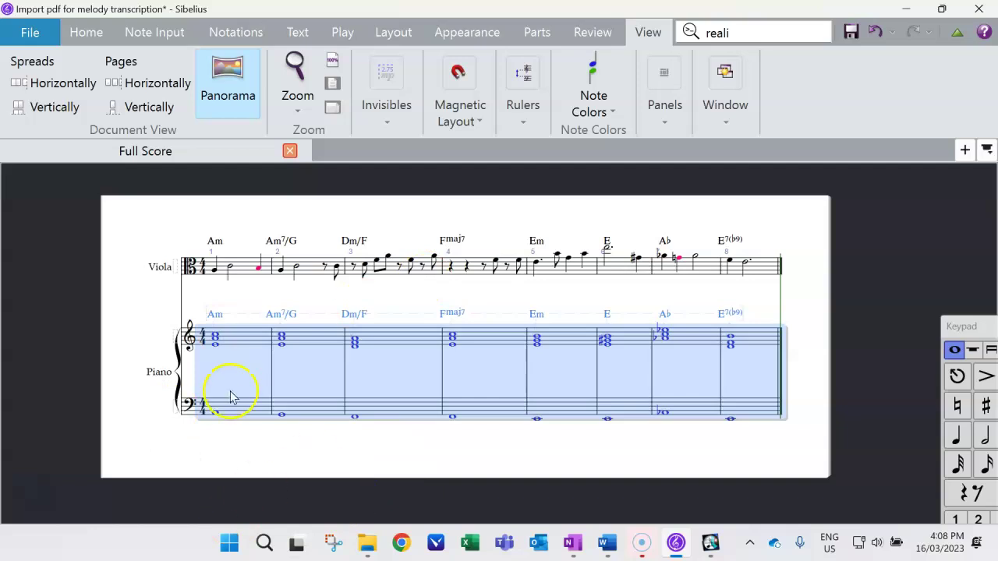